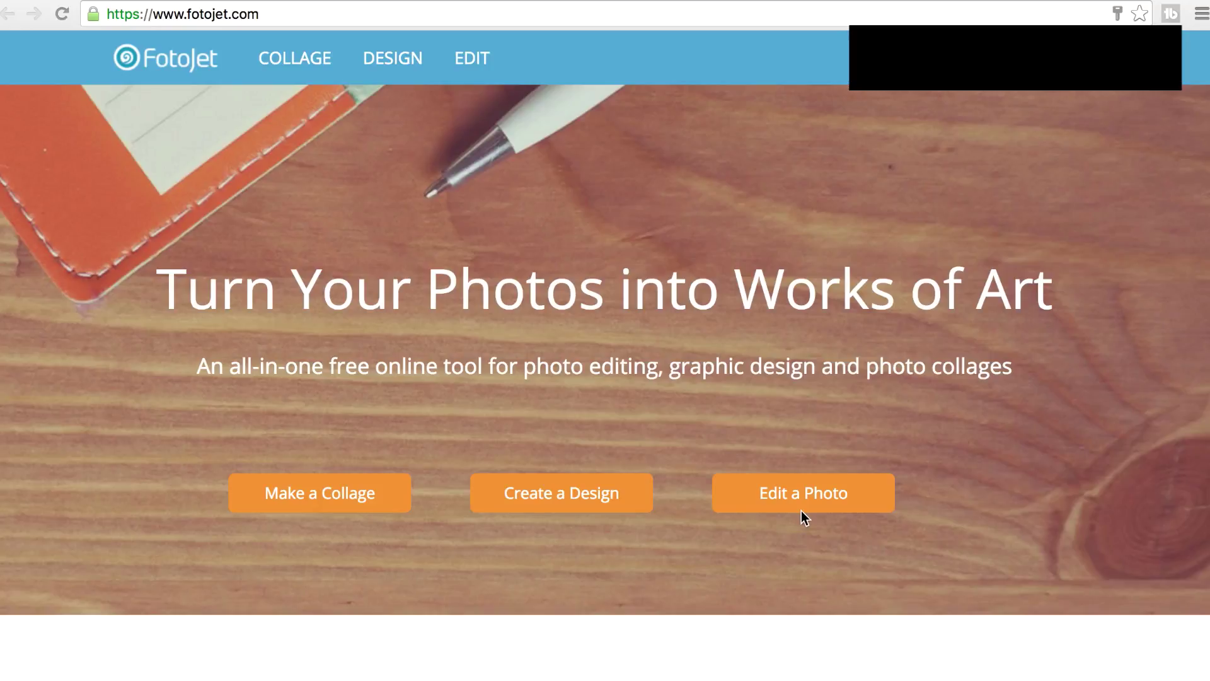
Step: Load the grey brick-wall photo from the computer into the photo editor
{"action": "left_click", "coordinate": [772, 492]}
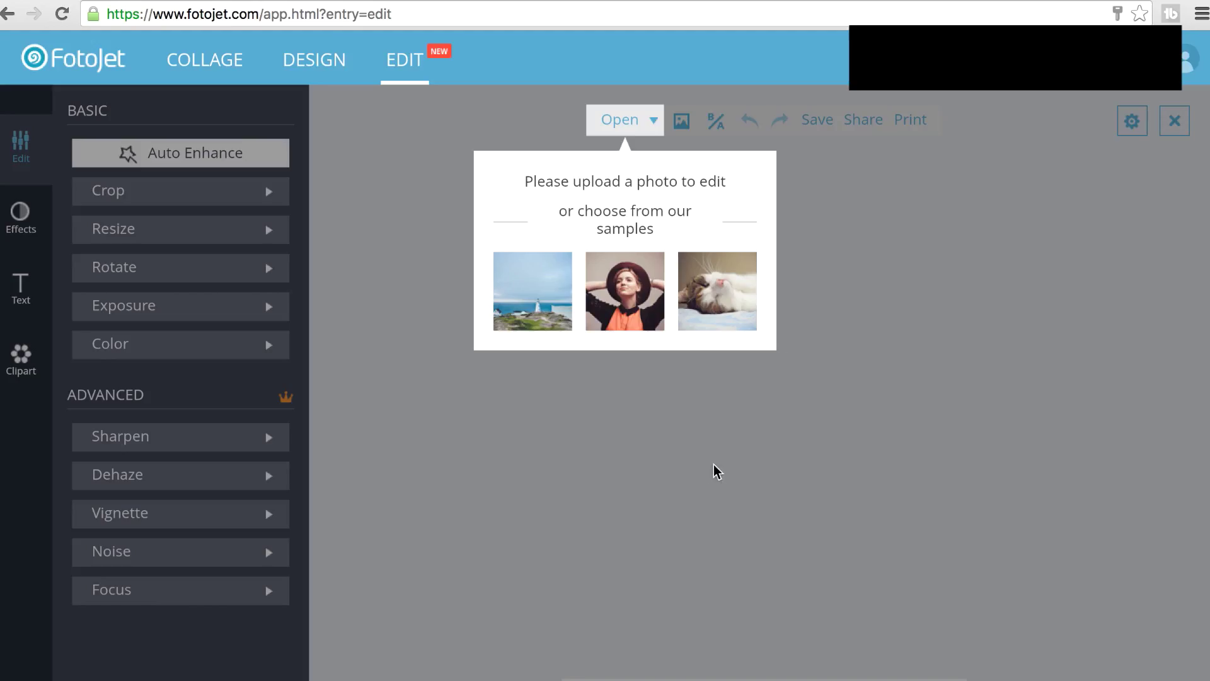
{"action": "left_click", "coordinate": [631, 131]}
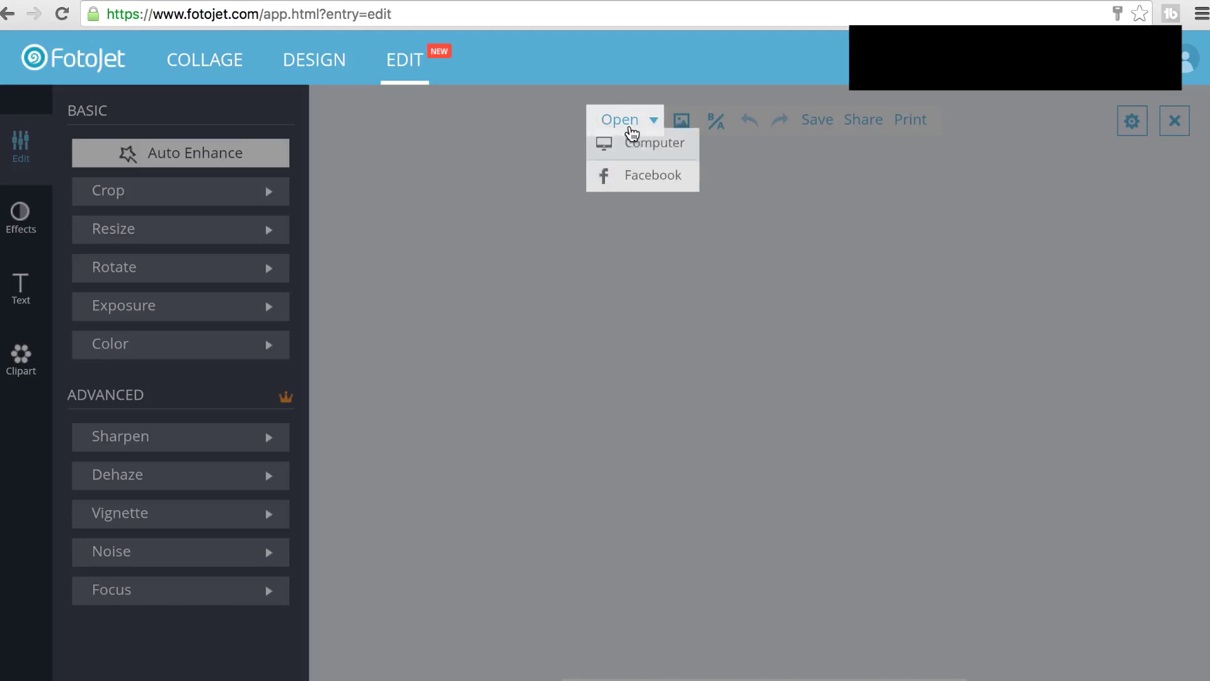
{"action": "left_click", "coordinate": [642, 358]}
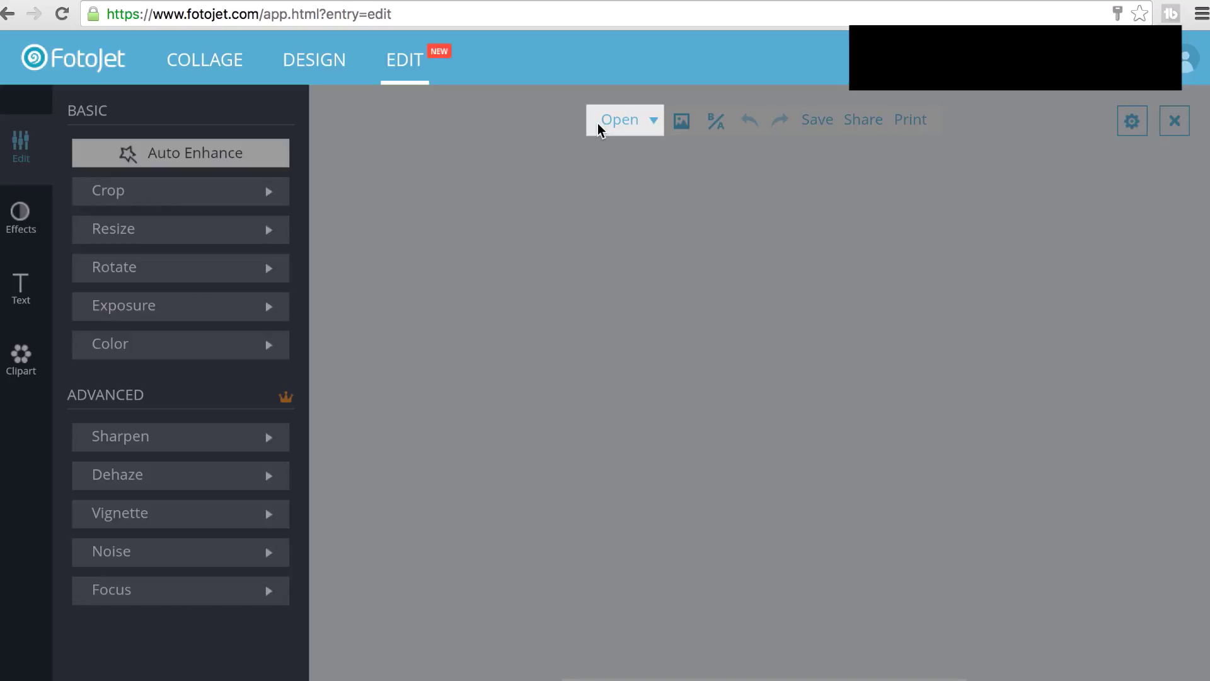
{"action": "left_click", "coordinate": [654, 130]}
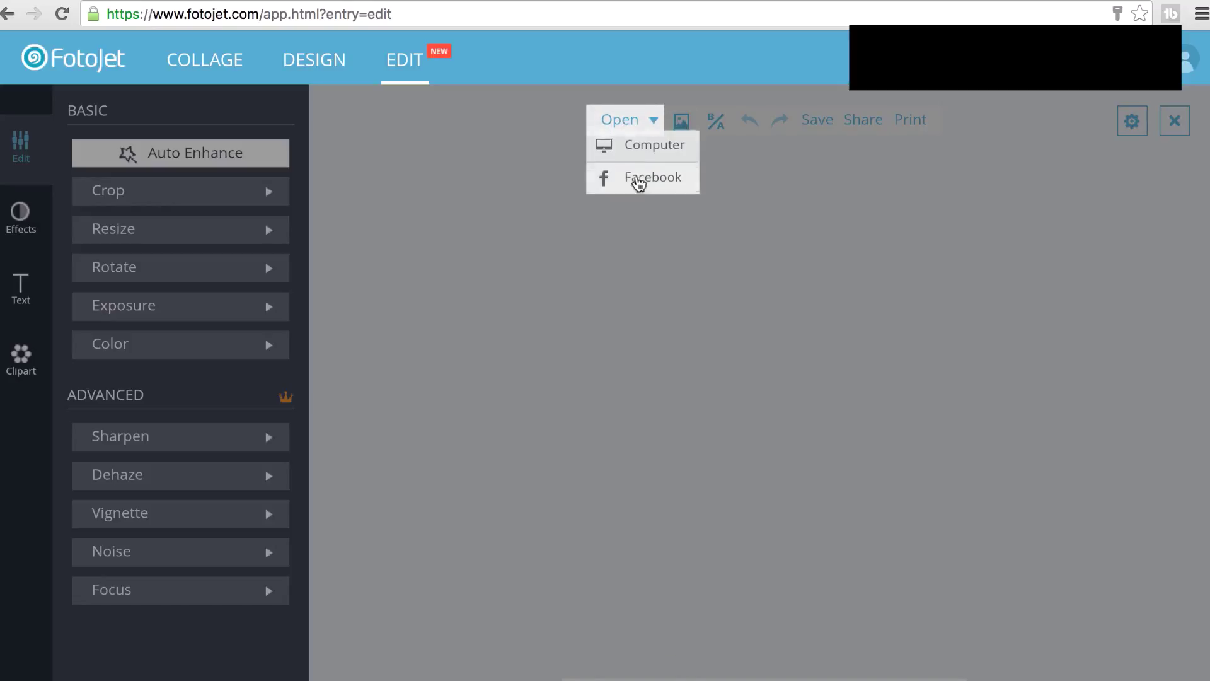
{"action": "left_click", "coordinate": [643, 154]}
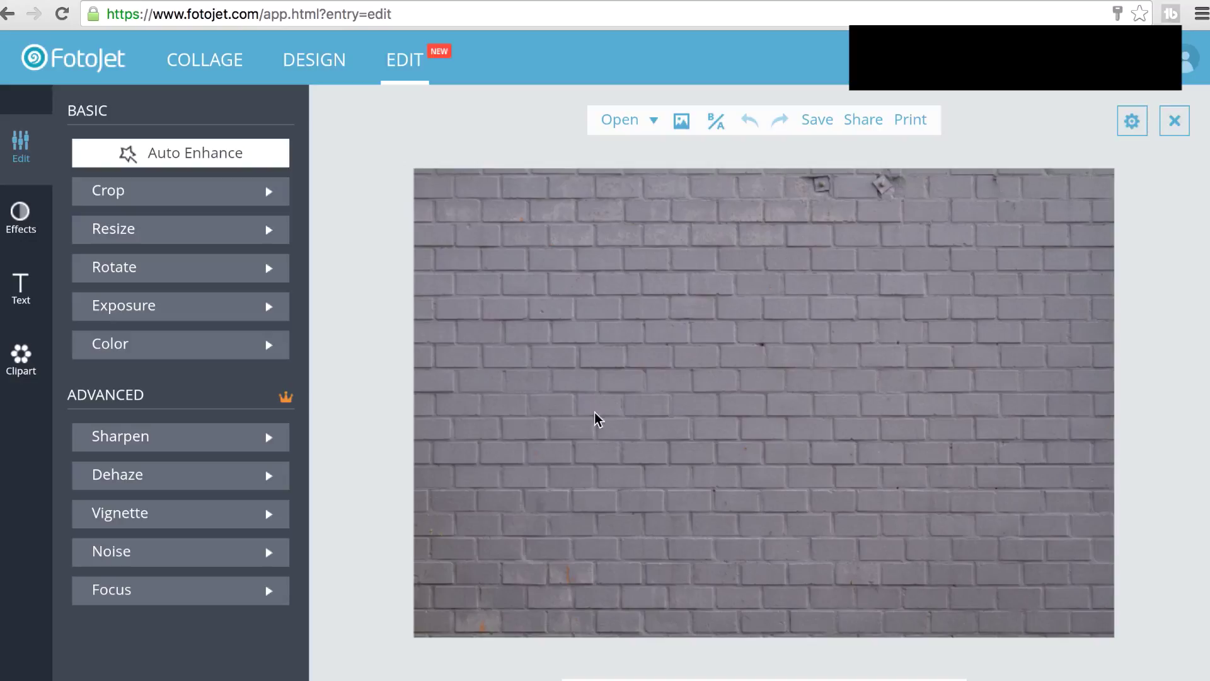
Step: Unlock the aspect ratio and resize the photo to 1280 × 720 pixels
{"action": "left_click", "coordinate": [215, 234]}
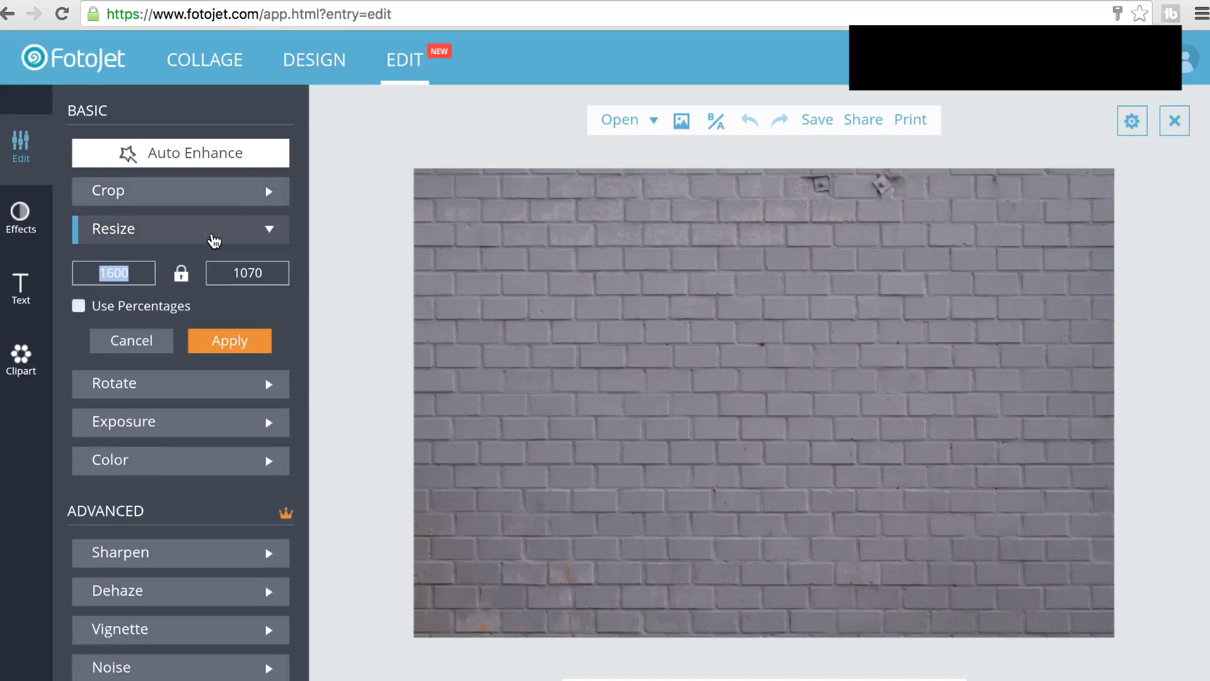
{"action": "left_click", "coordinate": [181, 273]}
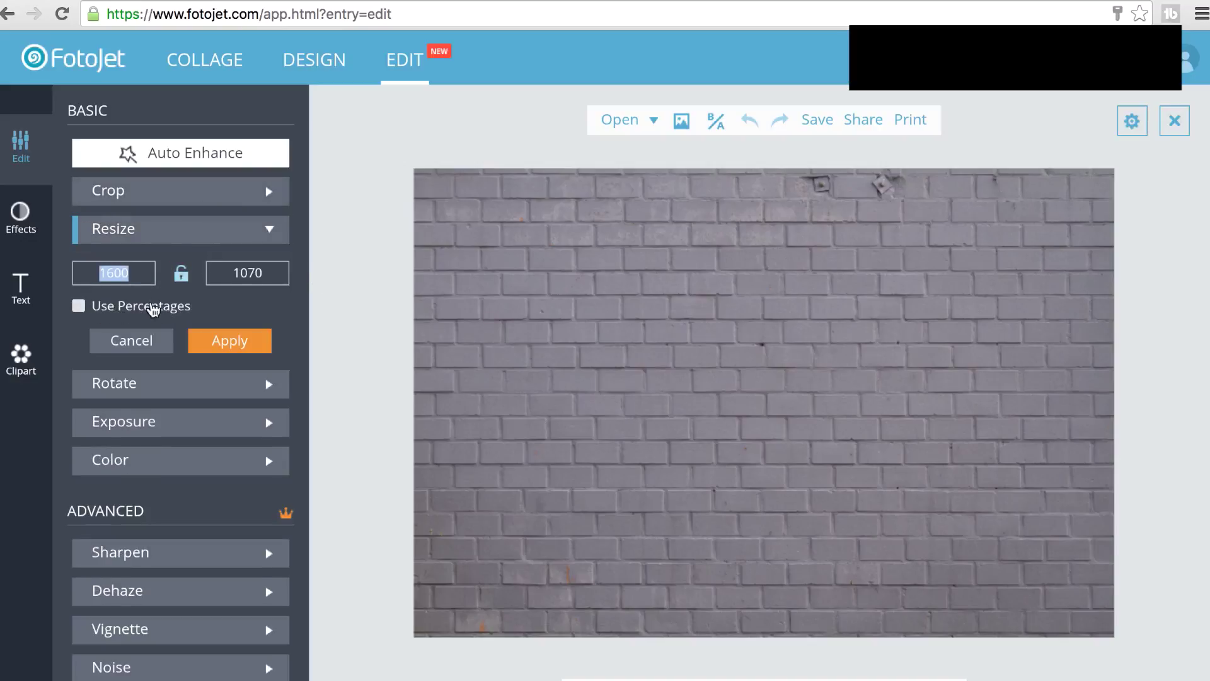
{"action": "left_click", "coordinate": [121, 278]}
{"action": "key", "text": "BackSpace"}
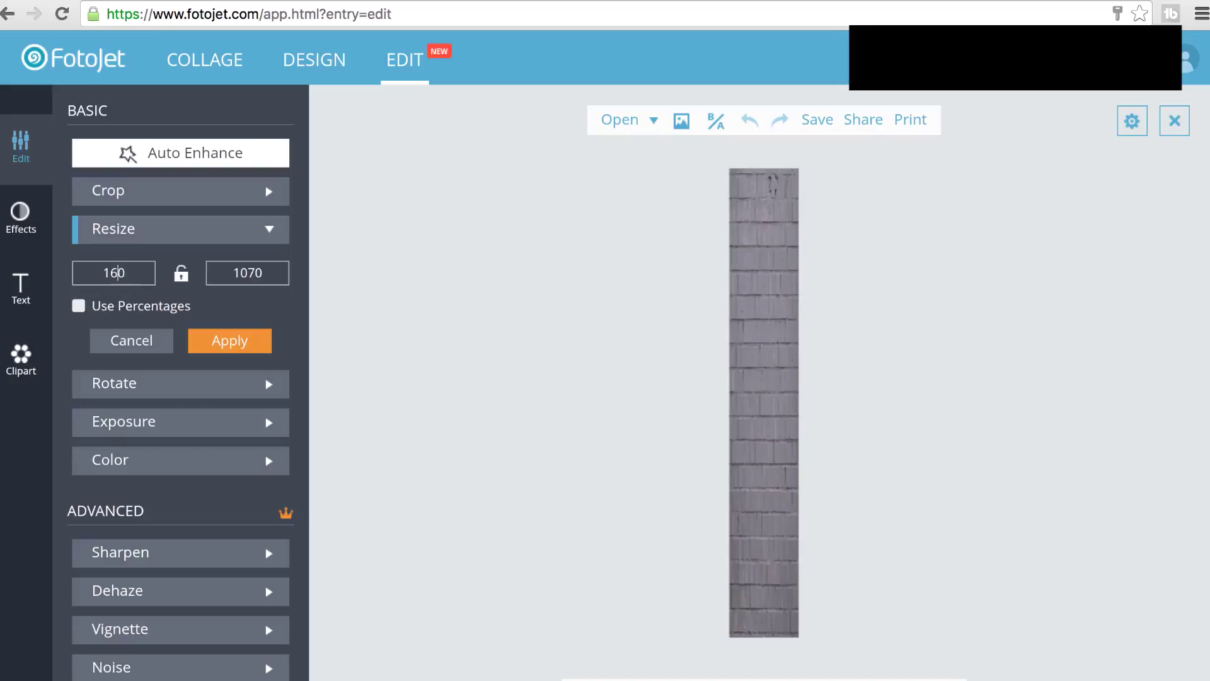
{"action": "key", "text": "BackSpace"}
{"action": "key", "text": "BackSpace"}
{"action": "type", "text": "280"}
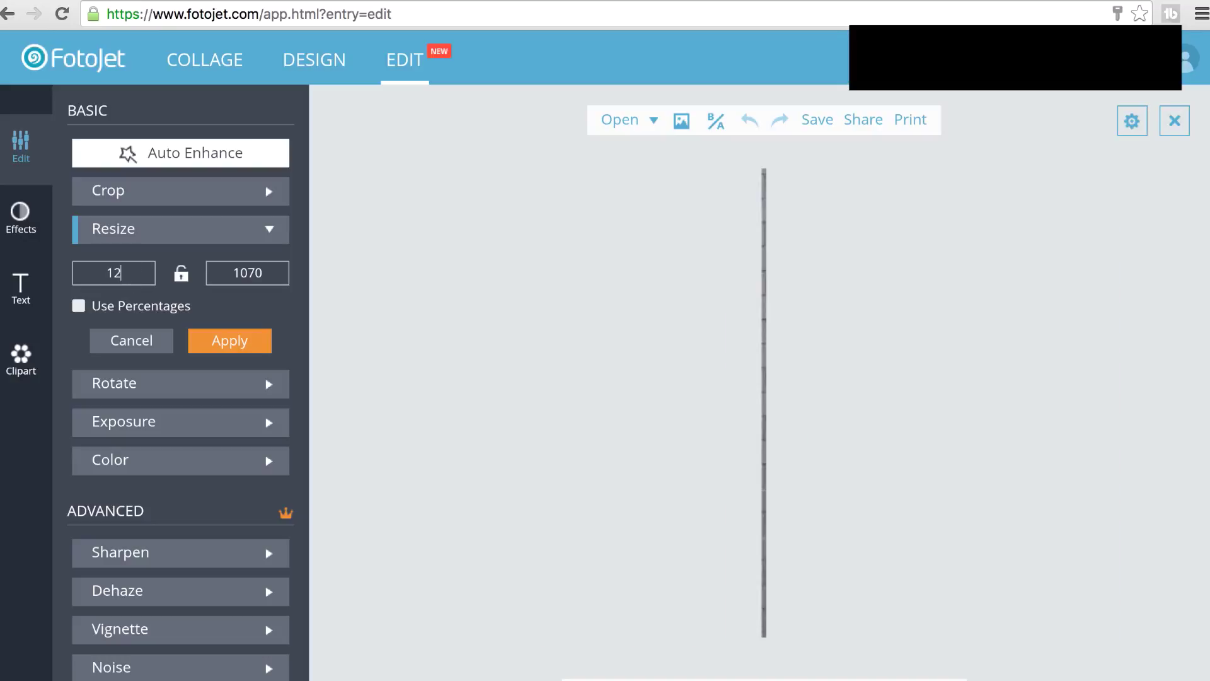
{"action": "double_click", "coordinate": [264, 272]}
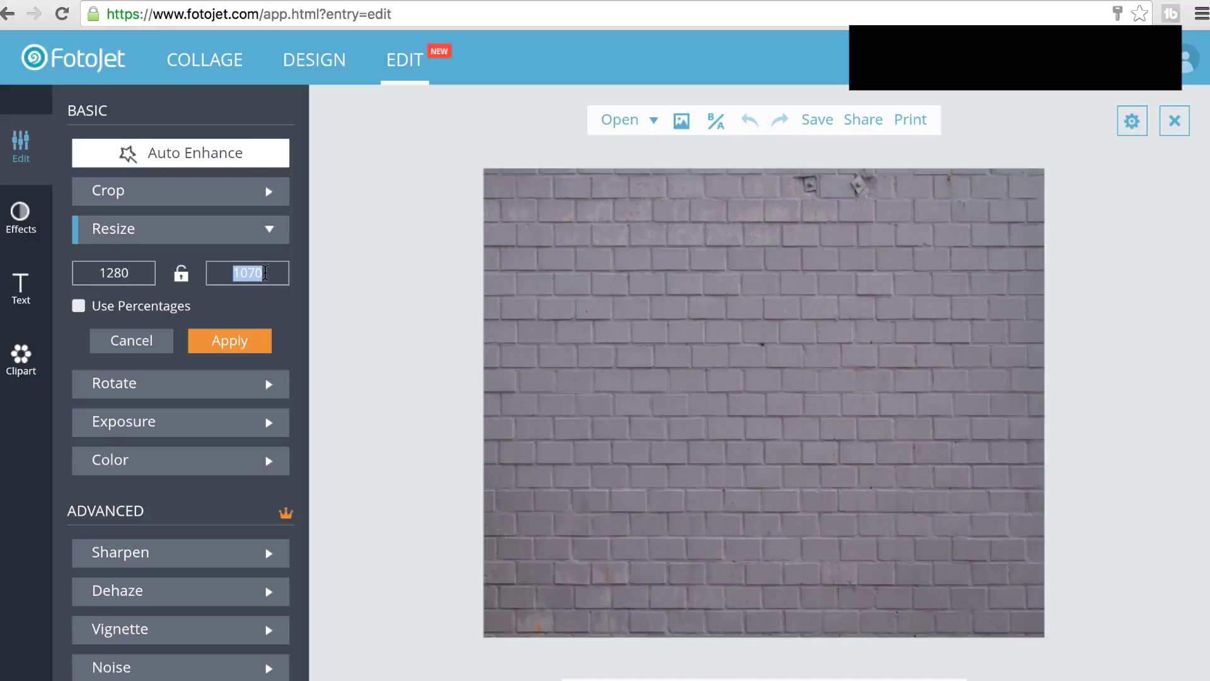
{"action": "type", "text": "720"}
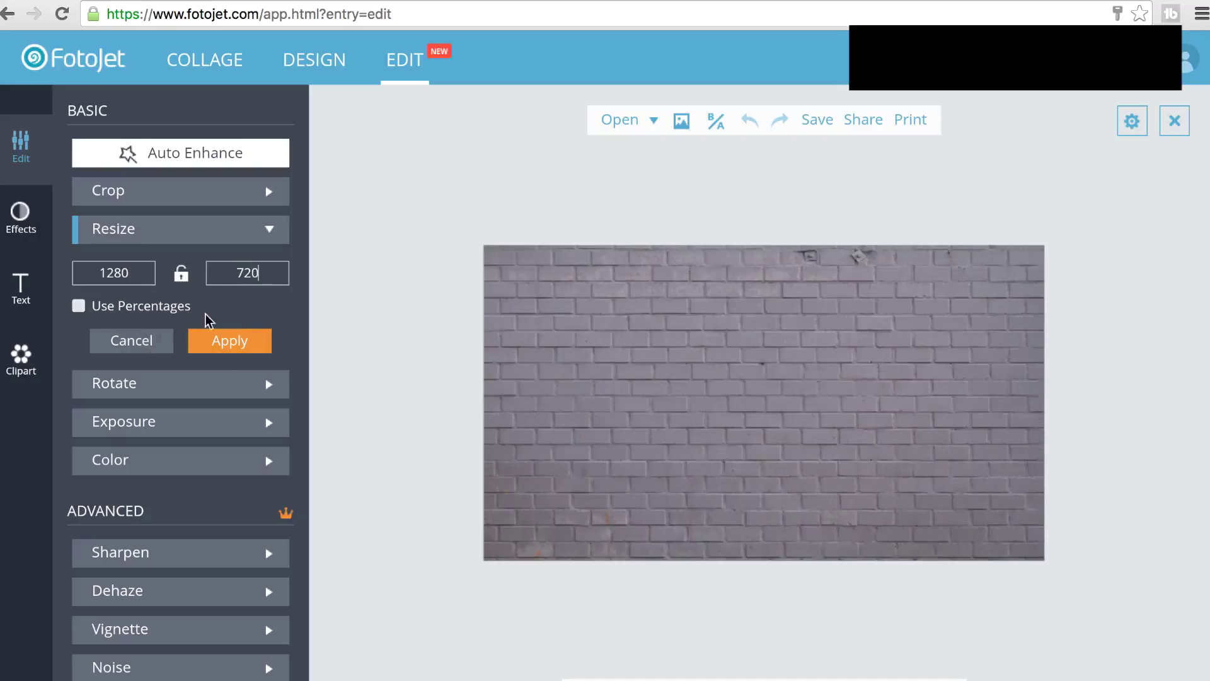
{"action": "left_click", "coordinate": [232, 345]}
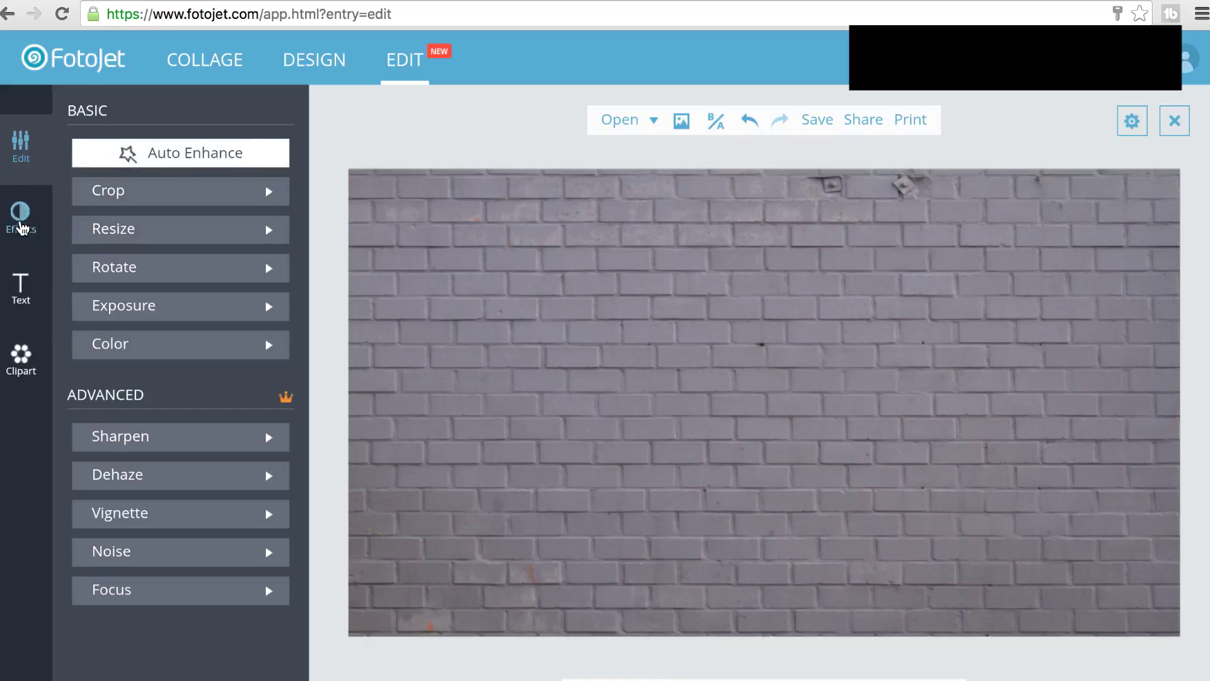
Step: Add a text box reading 'HOW TO MAKE YOUTUBE THUMBNAILS' and widen it so lines re-wrap
{"action": "left_click", "coordinate": [21, 287]}
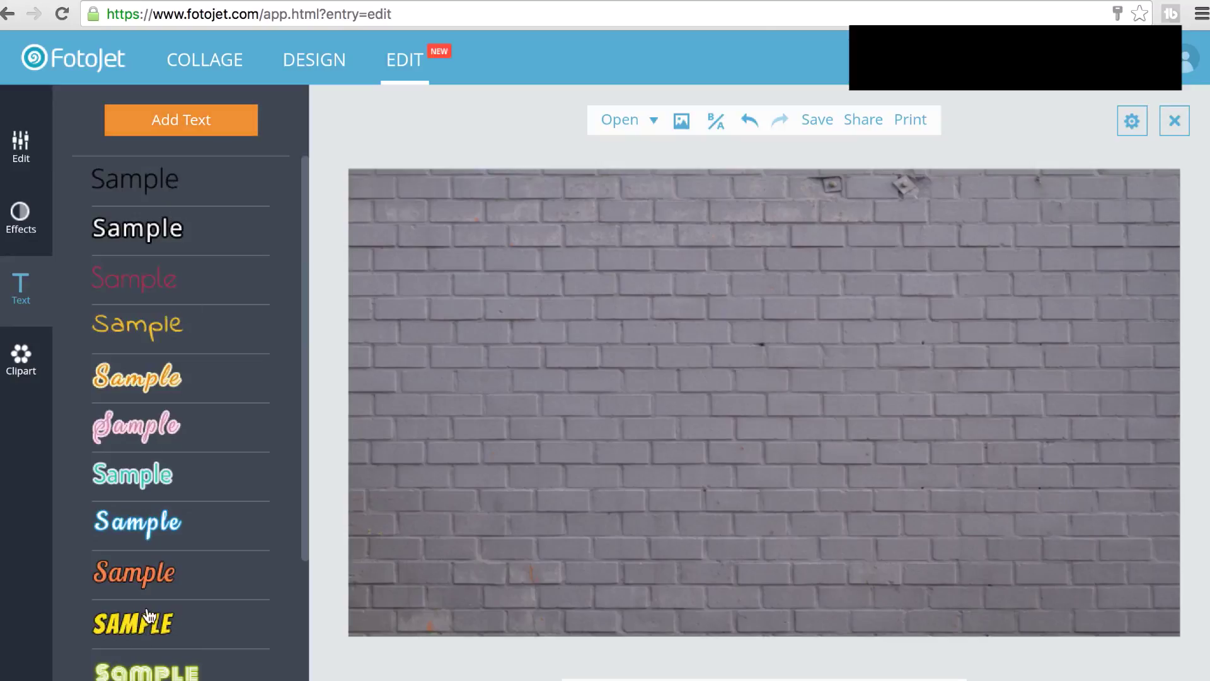
{"action": "scroll", "coordinate": [149, 615], "scroll_direction": "down", "scroll_amount": 3}
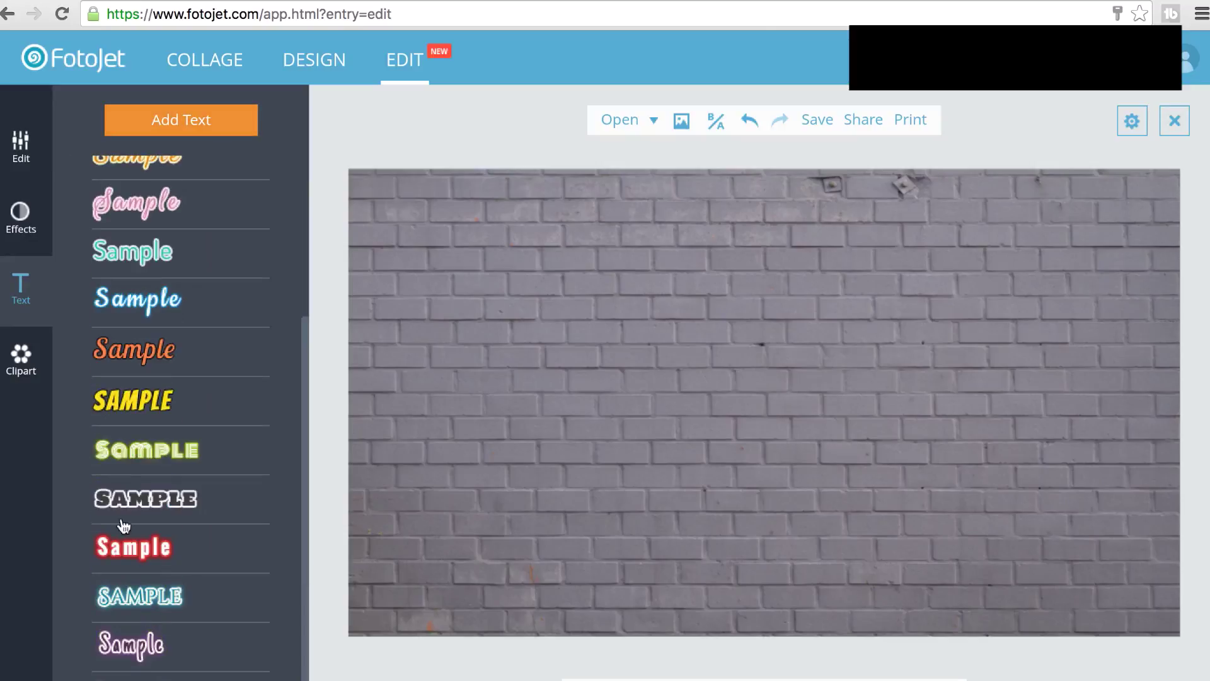
{"action": "scroll", "coordinate": [141, 549], "scroll_direction": "up", "scroll_amount": 3}
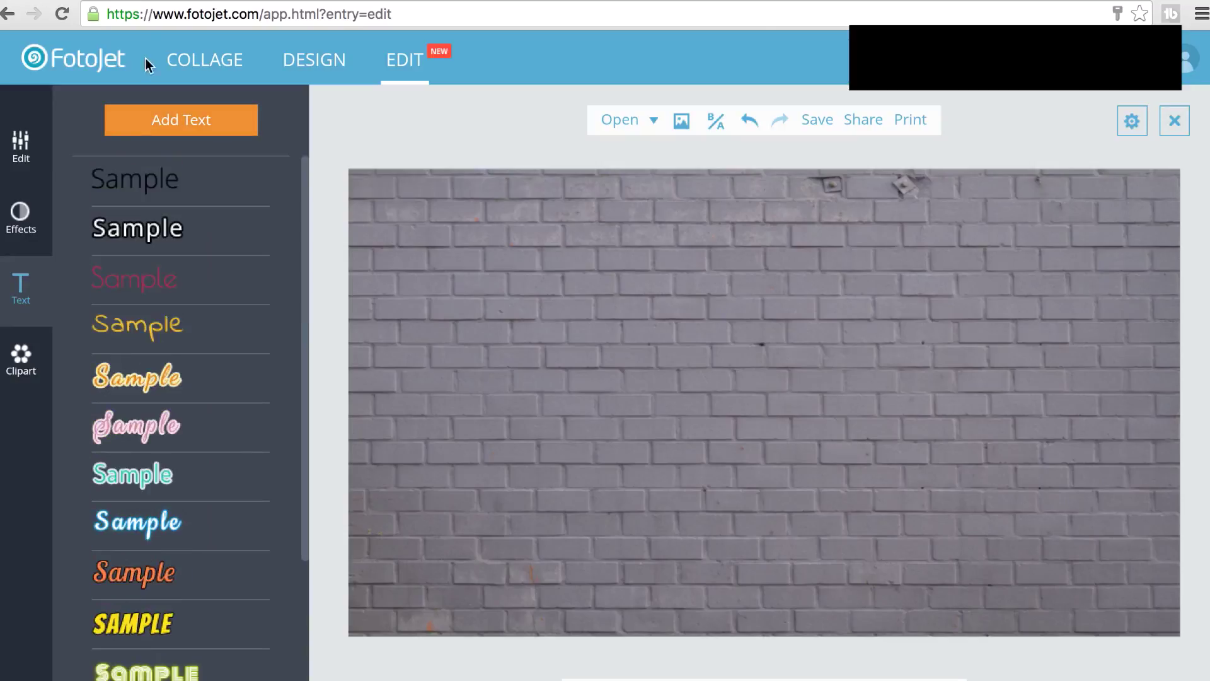
{"action": "left_click", "coordinate": [186, 126]}
{"action": "left_click", "coordinate": [751, 404]}
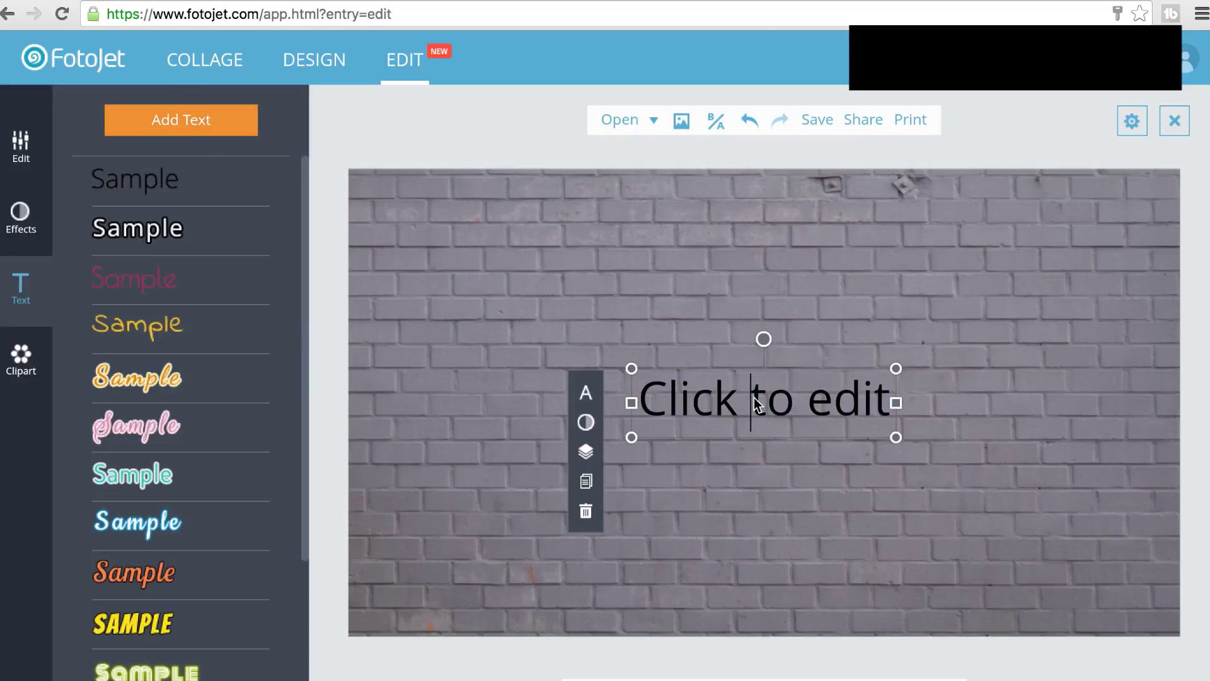
{"action": "triple_click", "coordinate": [754, 403]}
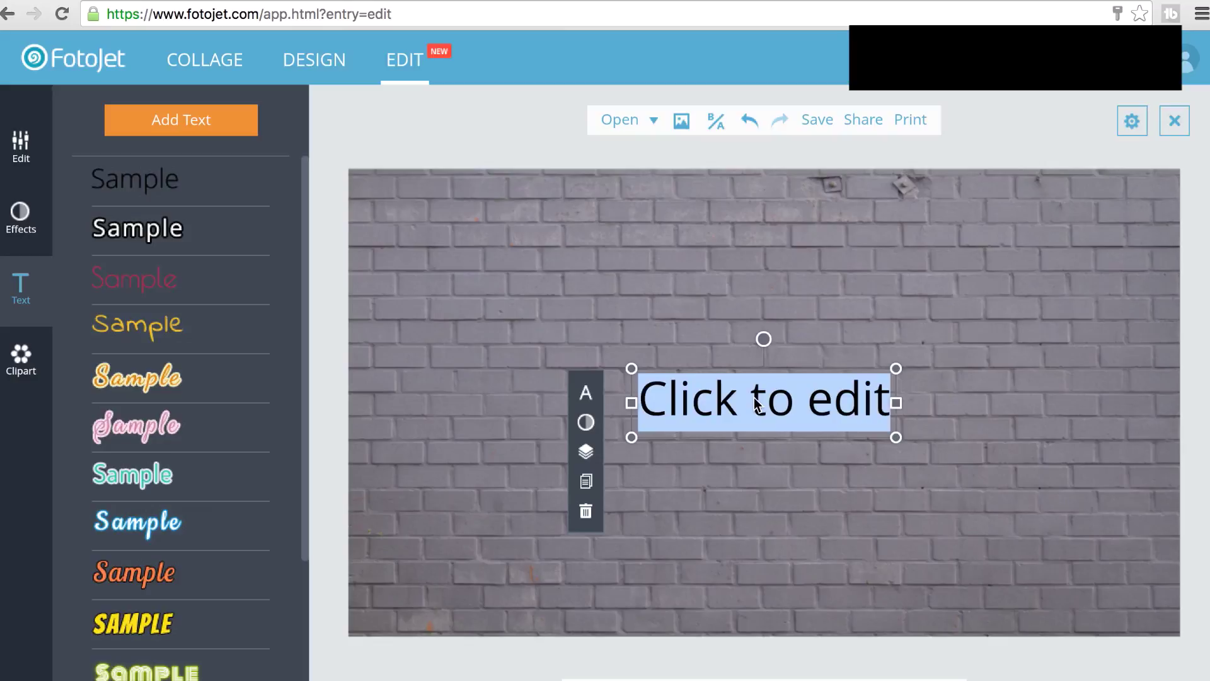
{"action": "type", "text": "HOW TO MAKE "}
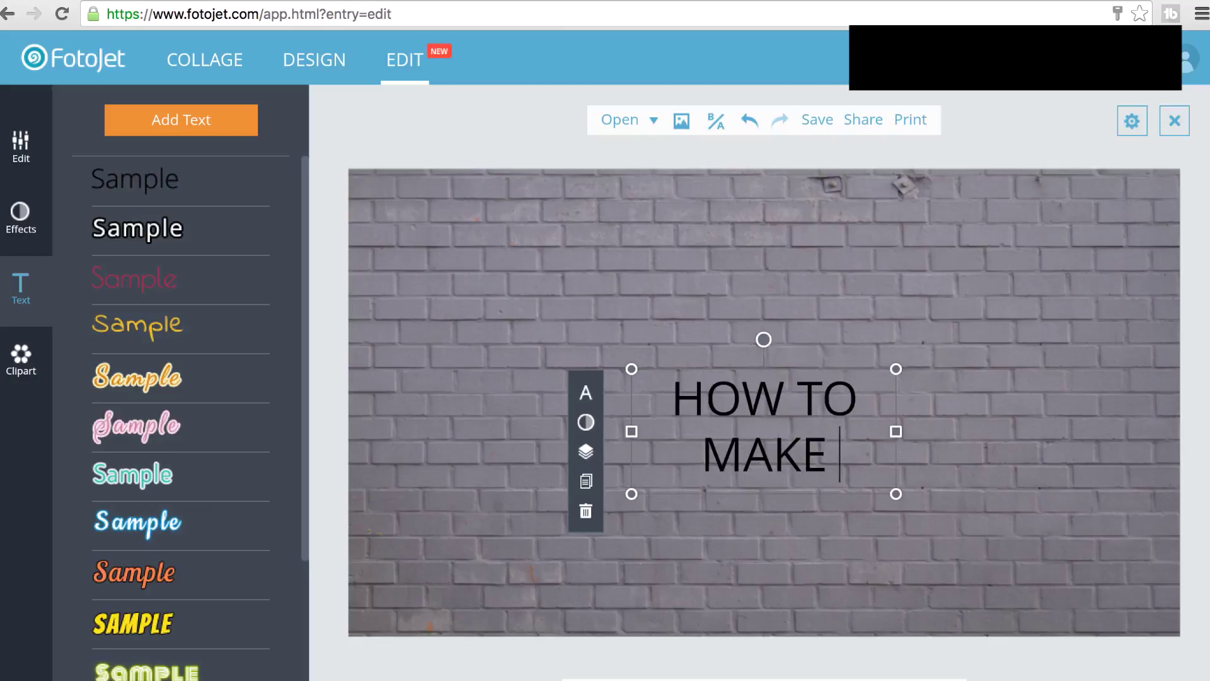
{"action": "type", "text": "YOURUBE"}
{"action": "key", "text": "BackSpace"}
{"action": "key", "text": "BackSpace"}
{"action": "key", "text": "BackSpace"}
{"action": "key", "text": "BackSpace"}
{"action": "type", "text": "TUBE"}
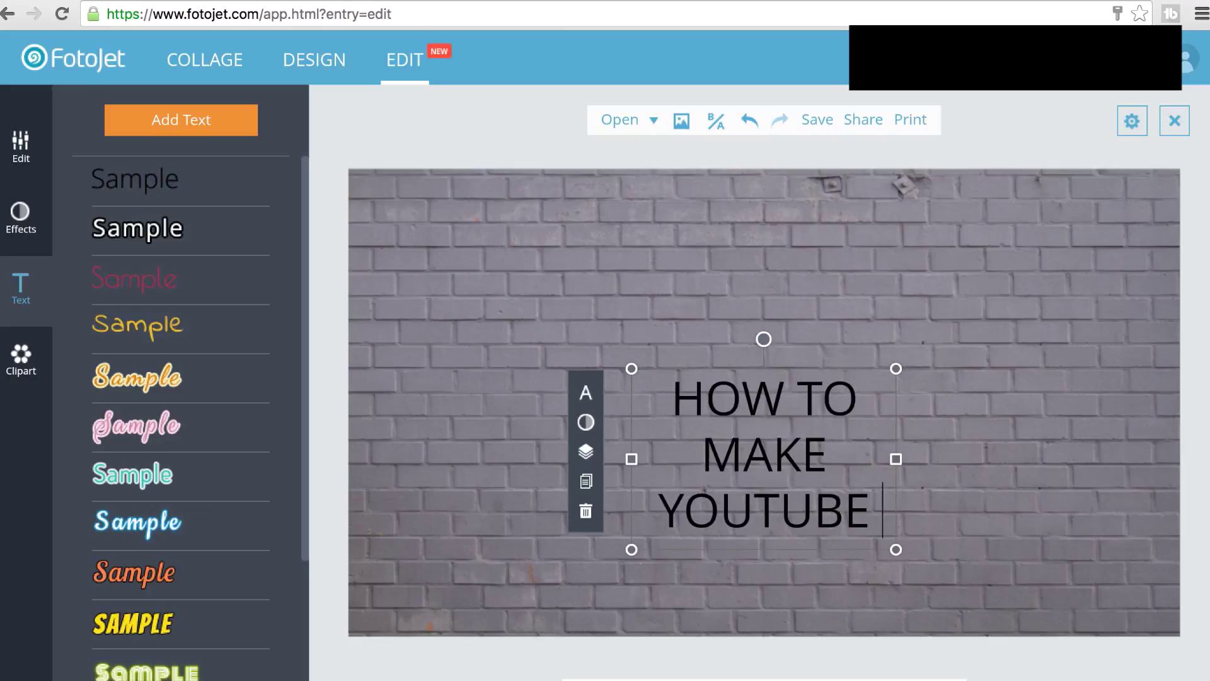
{"action": "type", "text": " THUMB"}
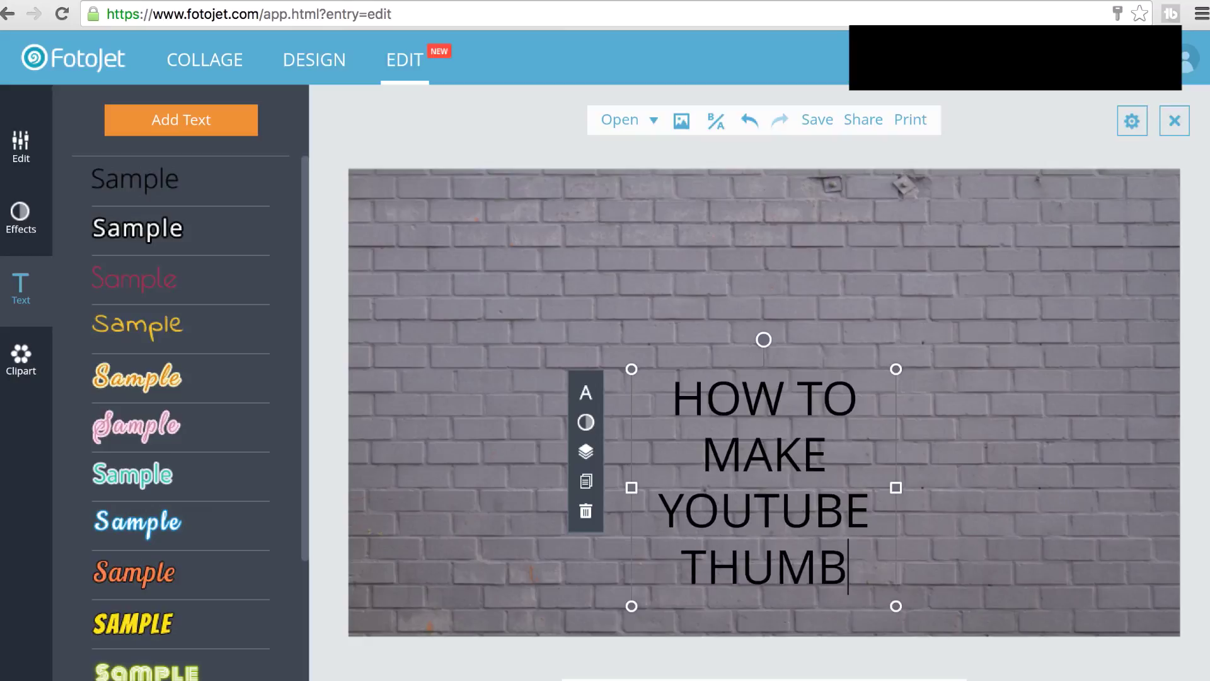
{"action": "type", "text": "NAILS"}
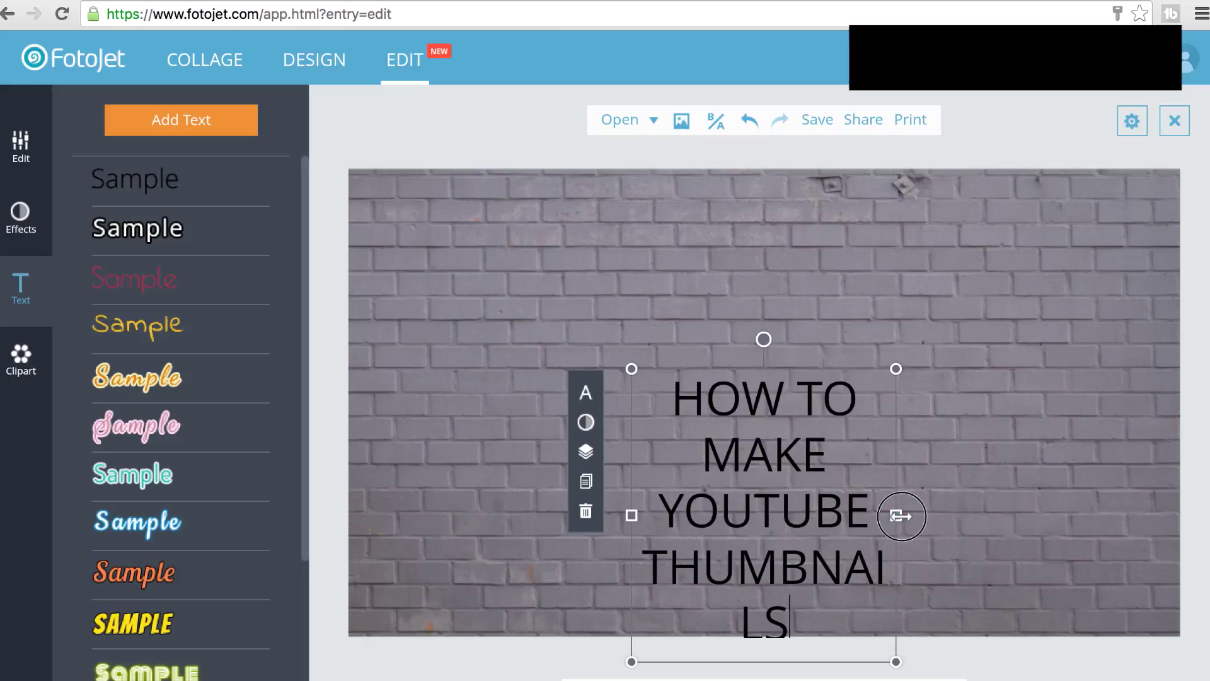
{"action": "left_click_drag", "start_coordinate": [897, 513], "coordinate": [965, 511]}
{"action": "left_click_drag", "start_coordinate": [818, 510], "coordinate": [477, 346]}
{"action": "left_click", "coordinate": [694, 354]}
Step: Add a 'with fotojet.com' subtitle box and move it centred under THUMBNAILS
{"action": "left_click", "coordinate": [182, 120]}
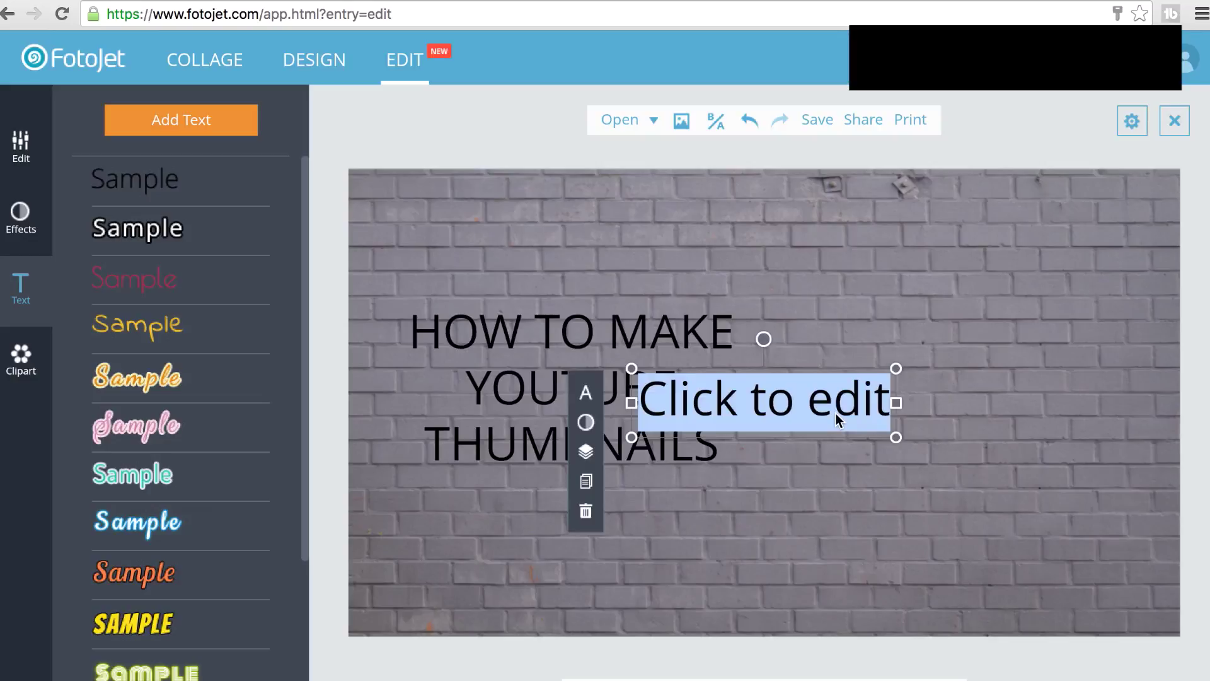
{"action": "type", "text": "WITH"}
{"action": "key", "text": "BackSpace"}
{"action": "key", "text": "BackSpace"}
{"action": "key", "text": "BackSpace"}
{"action": "key", "text": "BackSpace"}
{"action": "type", "text": "W"}
{"action": "key", "text": "BackSpace"}
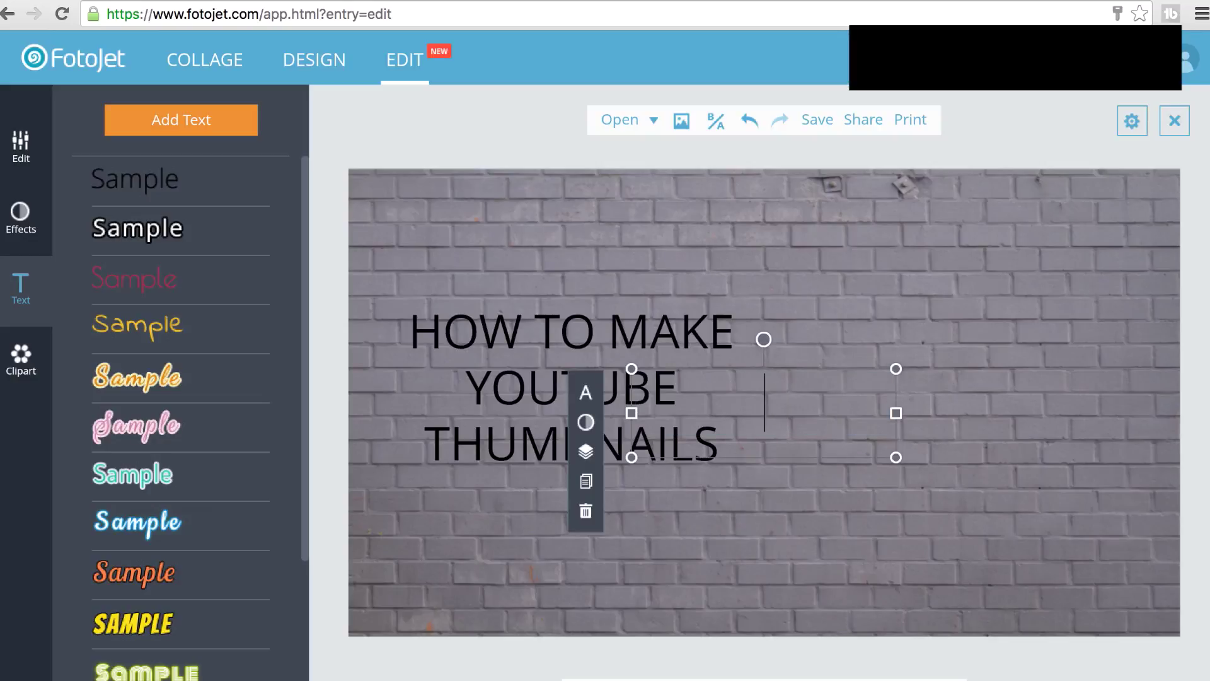
{"action": "type", "text": "with fotojet.com"}
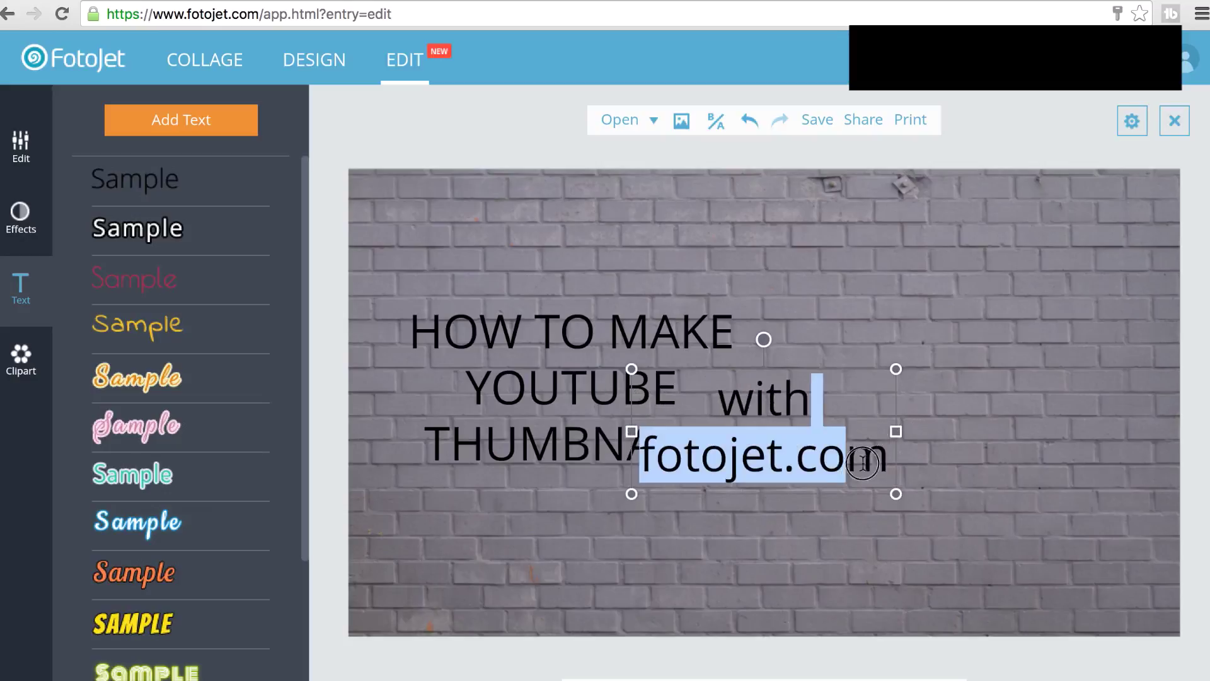
{"action": "left_click", "coordinate": [952, 413]}
{"action": "left_click_drag", "start_coordinate": [821, 465], "coordinate": [622, 563]}
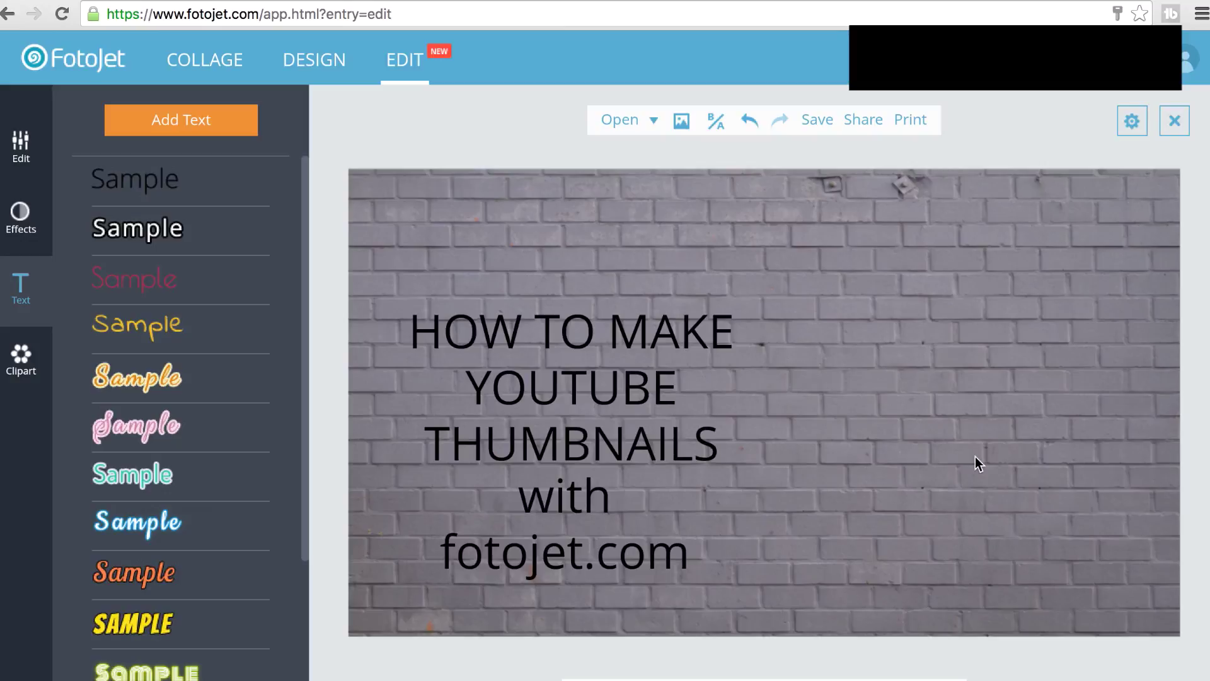
{"action": "left_click", "coordinate": [676, 359]}
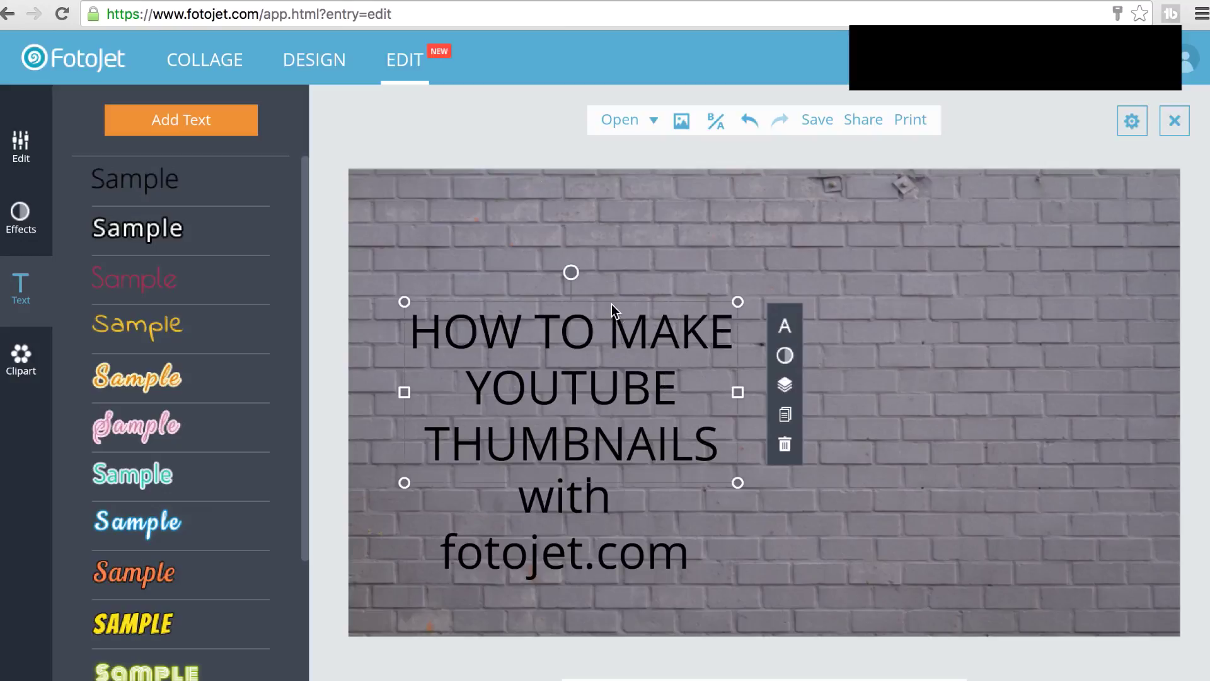
Step: Set the title font to Oswald Bold and reposition the title box
{"action": "left_click", "coordinate": [599, 343]}
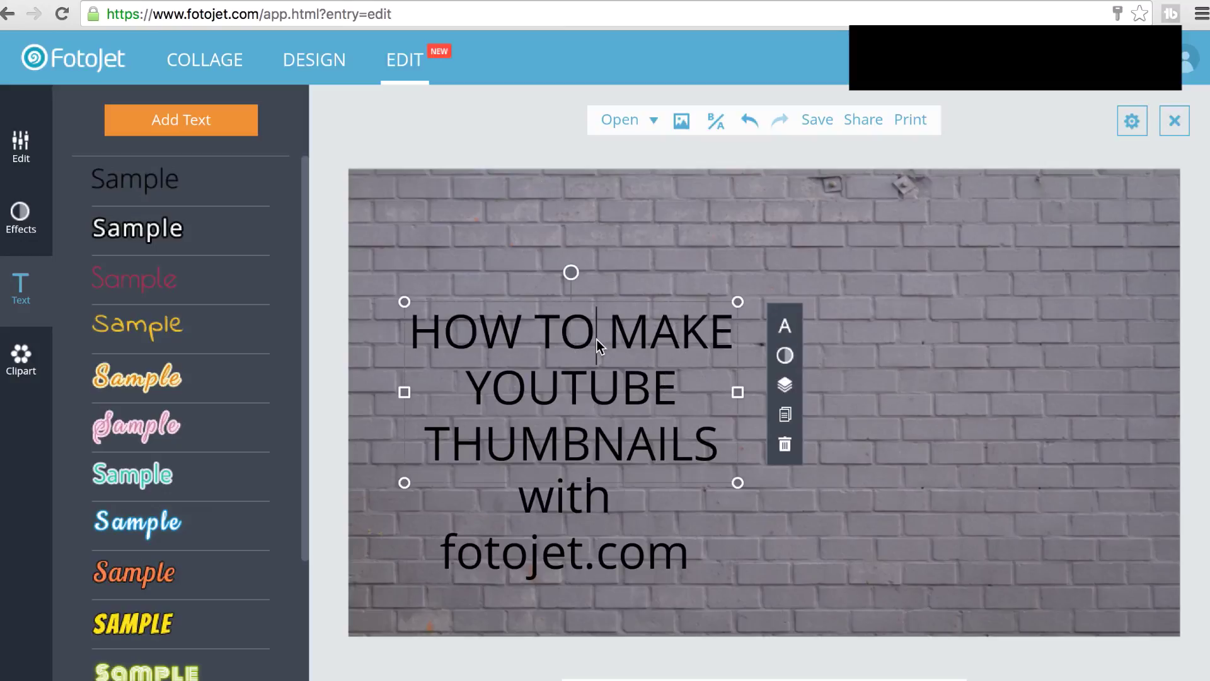
{"action": "left_click", "coordinate": [785, 328]}
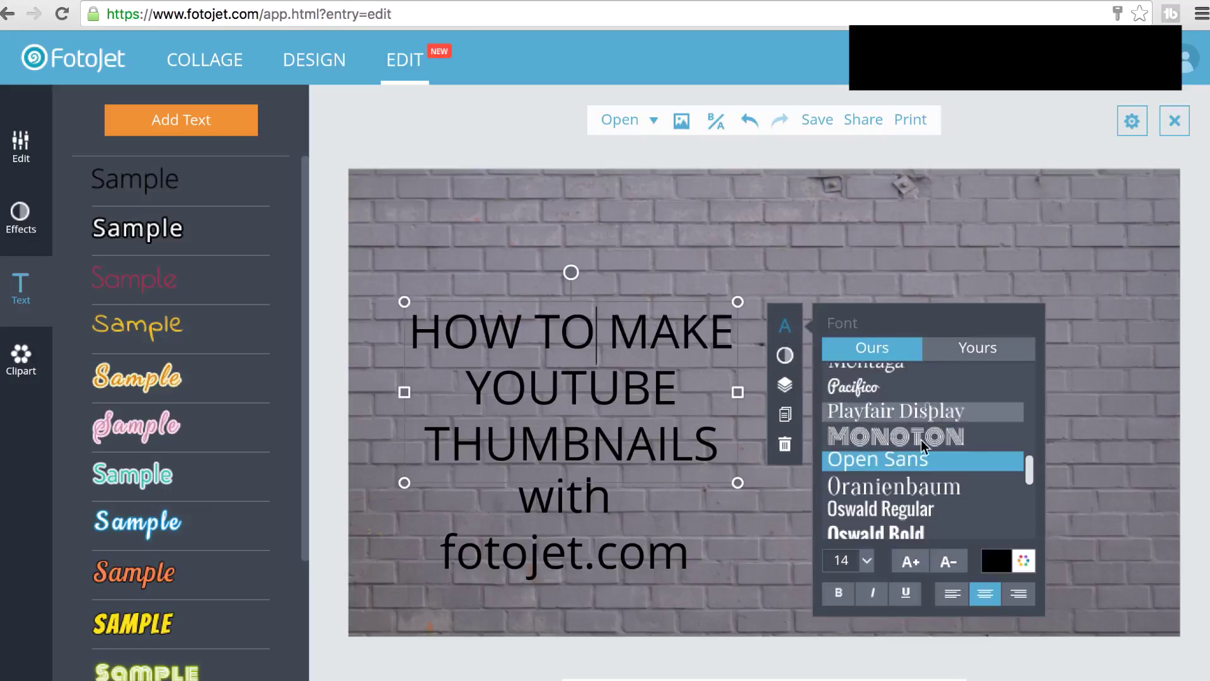
{"action": "scroll", "coordinate": [933, 434], "scroll_direction": "up", "scroll_amount": 10}
{"action": "scroll", "coordinate": [904, 471], "scroll_direction": "down", "scroll_amount": 10}
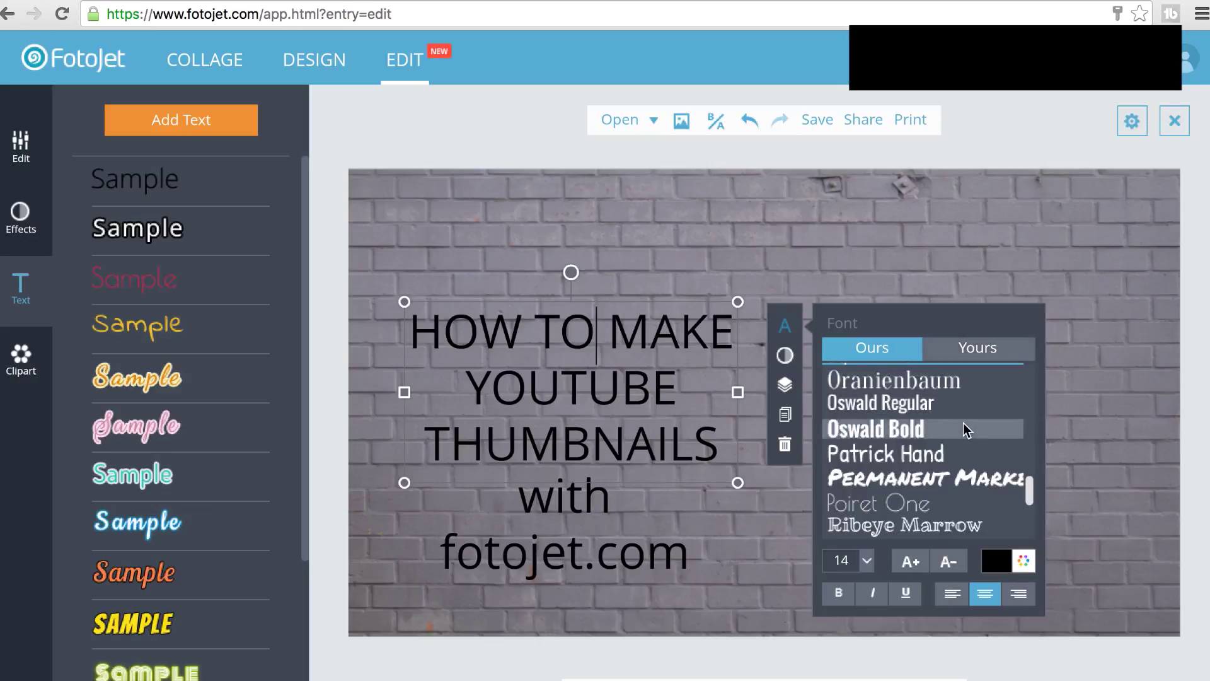
{"action": "scroll", "coordinate": [971, 441], "scroll_direction": "up", "scroll_amount": 3}
{"action": "left_click_drag", "start_coordinate": [1027, 444], "coordinate": [1027, 497]}
{"action": "left_click", "coordinate": [891, 380]}
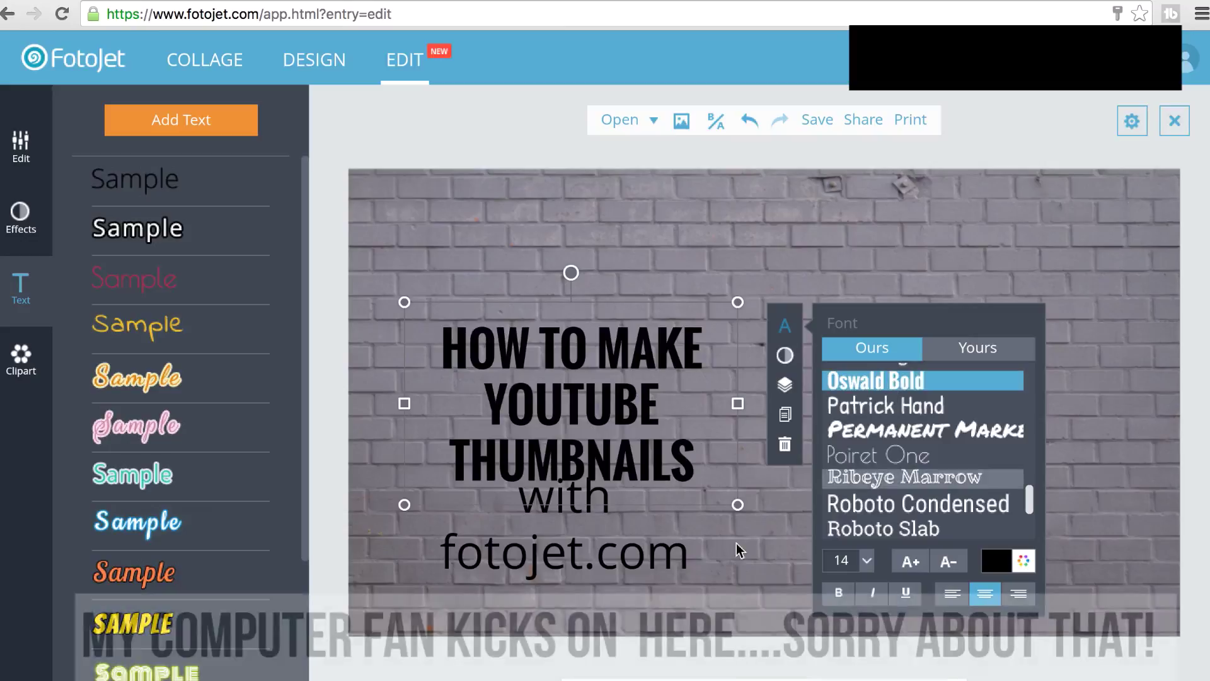
{"action": "left_click_drag", "start_coordinate": [485, 312], "coordinate": [468, 240]}
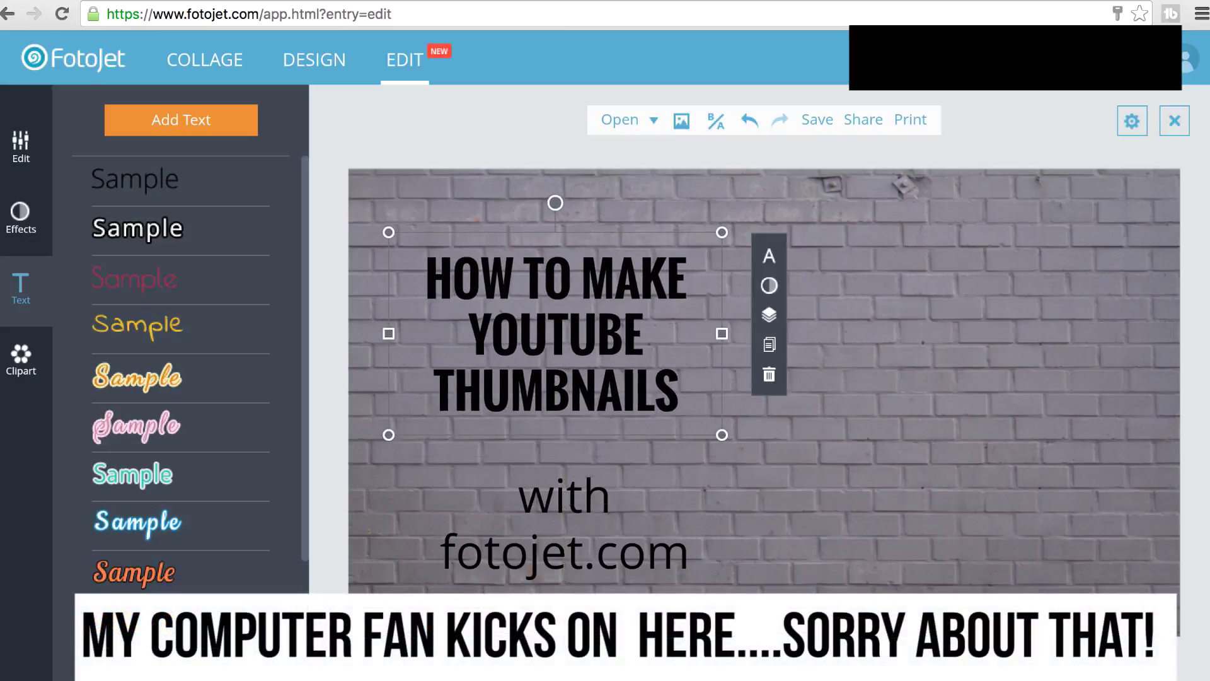
{"action": "left_click_drag", "start_coordinate": [533, 324], "coordinate": [531, 337]}
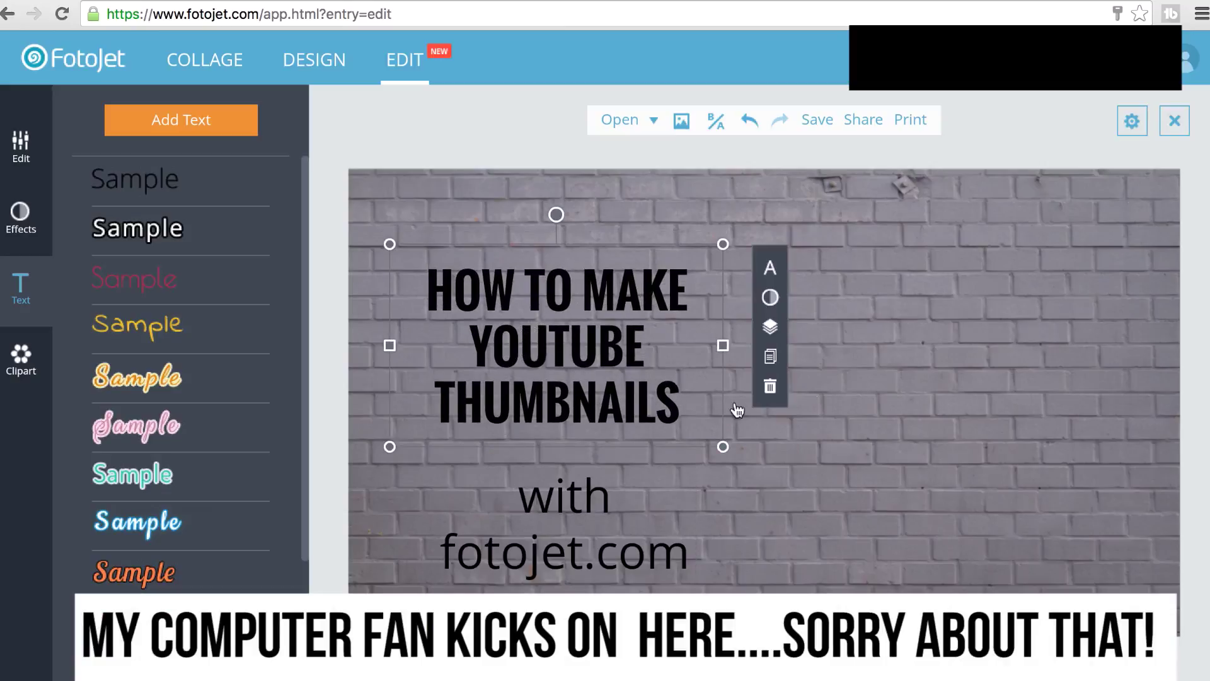
Step: Set the title size to 16, shift it right and enlarge it from its corner
{"action": "left_click", "coordinate": [769, 268]}
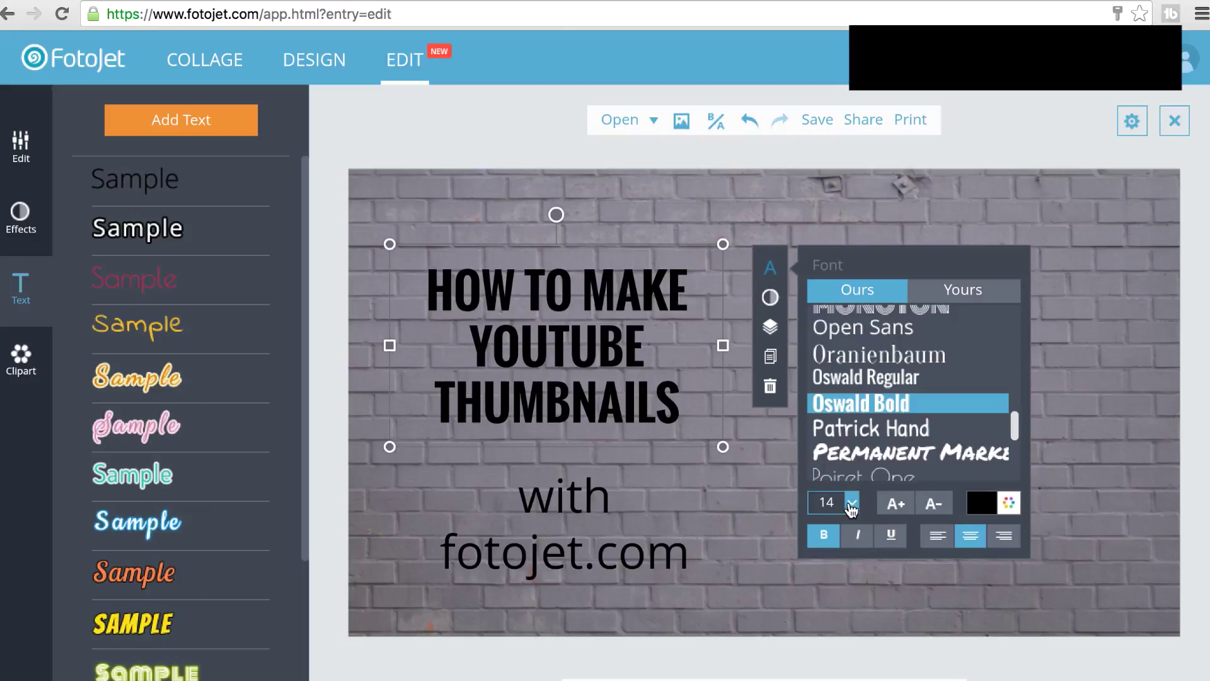
{"action": "left_click", "coordinate": [851, 503]}
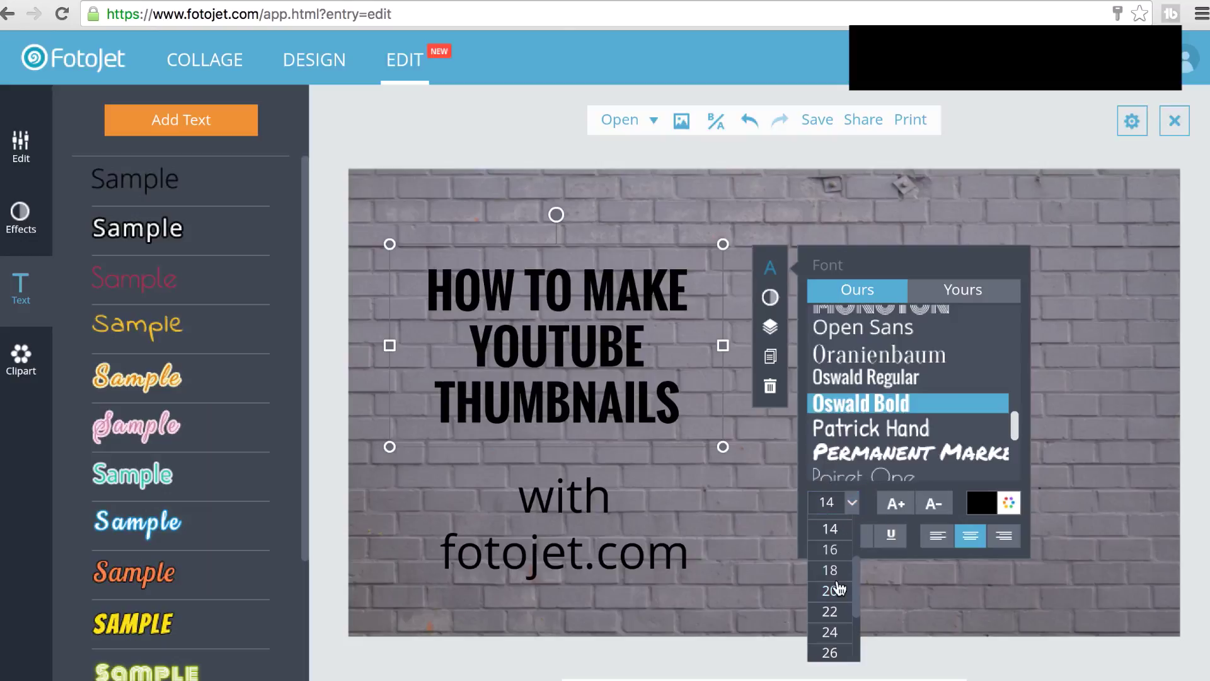
{"action": "left_click", "coordinate": [830, 590]}
{"action": "left_click", "coordinate": [851, 503]}
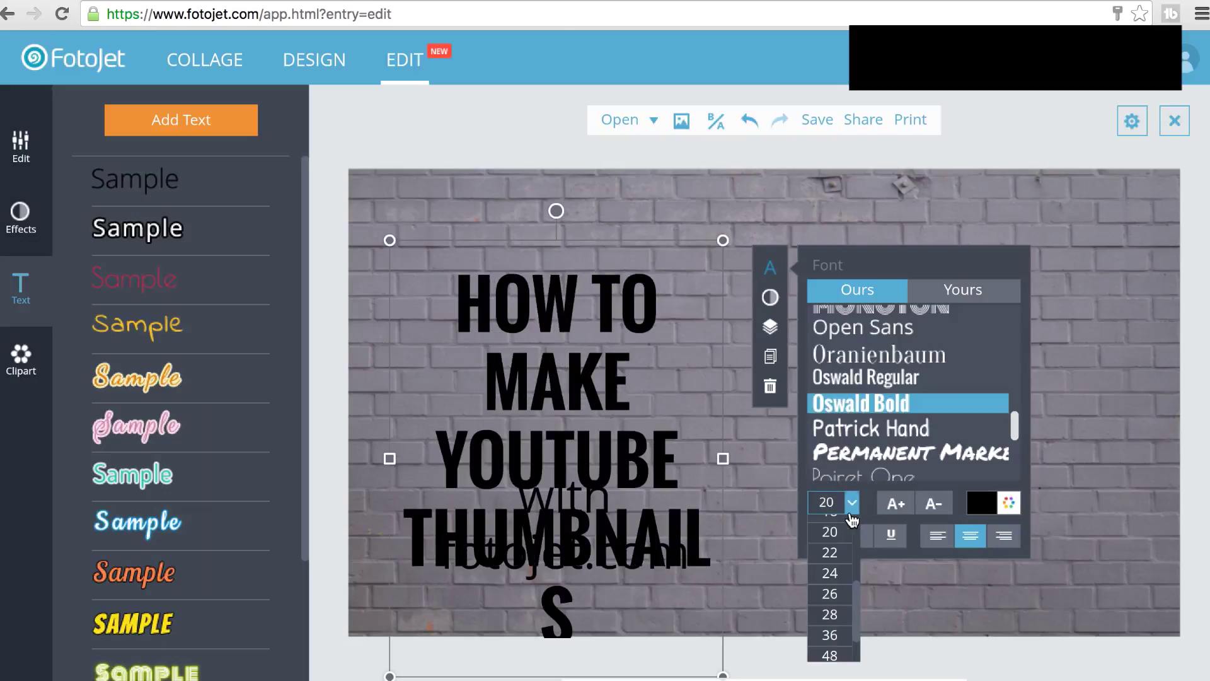
{"action": "left_click_drag", "start_coordinate": [856, 599], "coordinate": [858, 567]}
{"action": "left_click", "coordinate": [838, 586]}
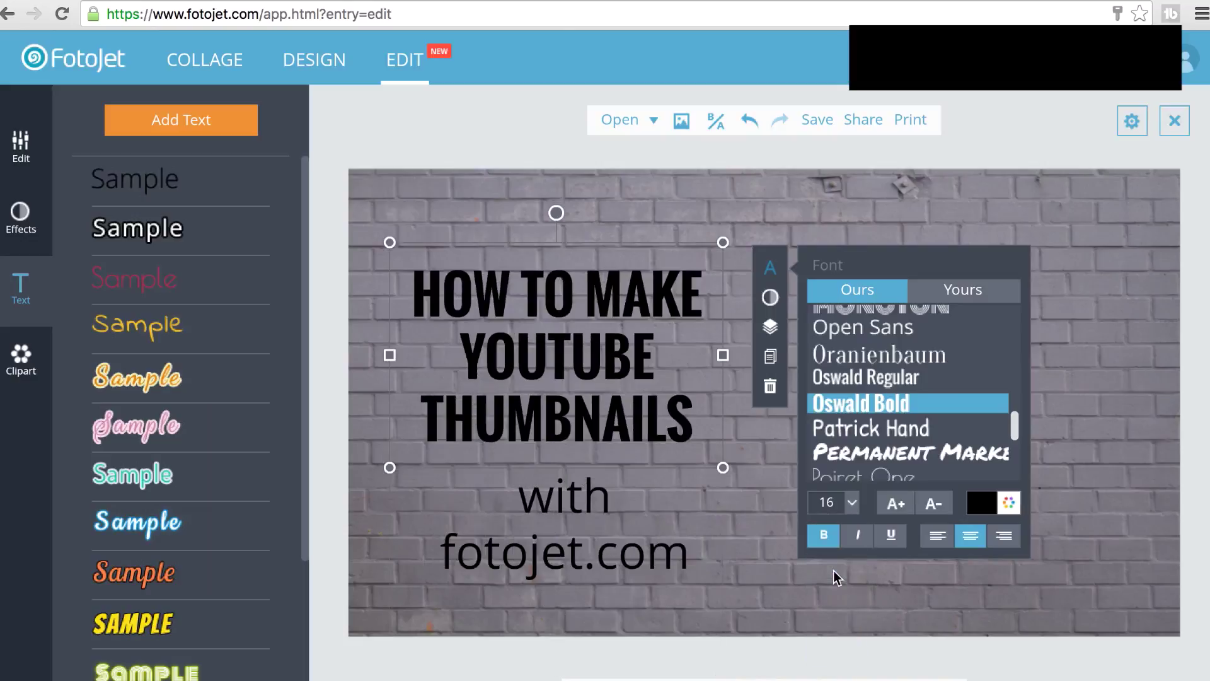
{"action": "left_click_drag", "start_coordinate": [614, 356], "coordinate": [778, 354]}
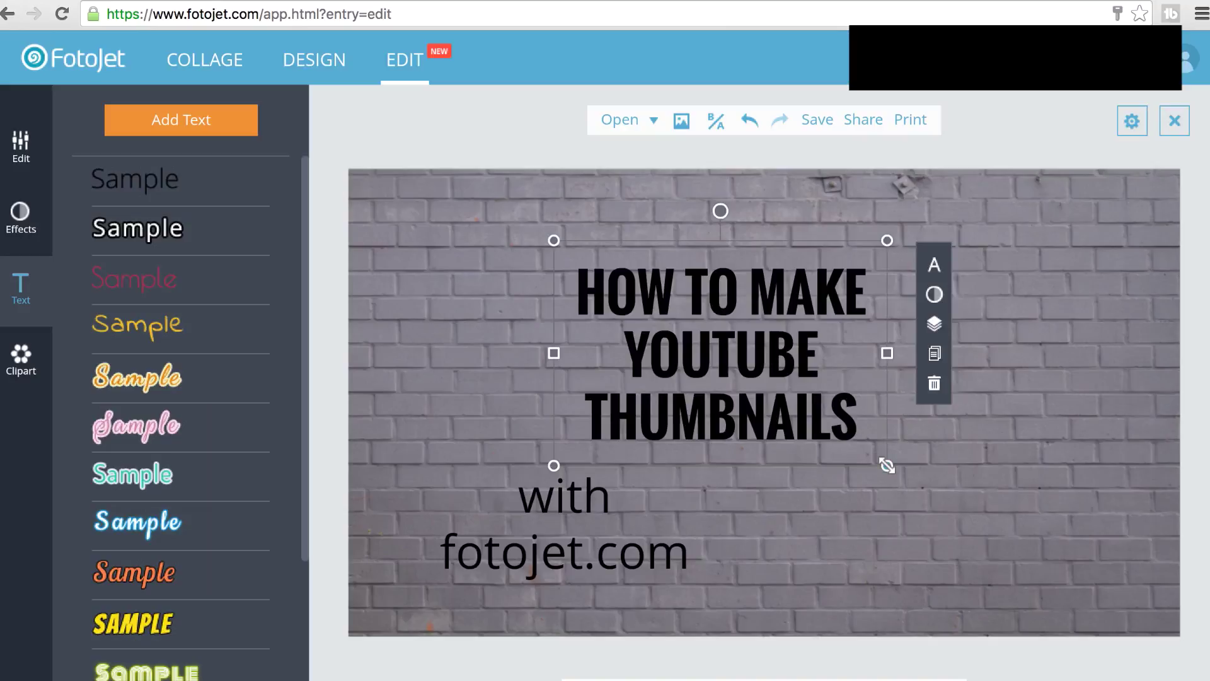
{"action": "left_click_drag", "start_coordinate": [887, 465], "coordinate": [1014, 547]}
{"action": "left_click", "coordinate": [818, 453]}
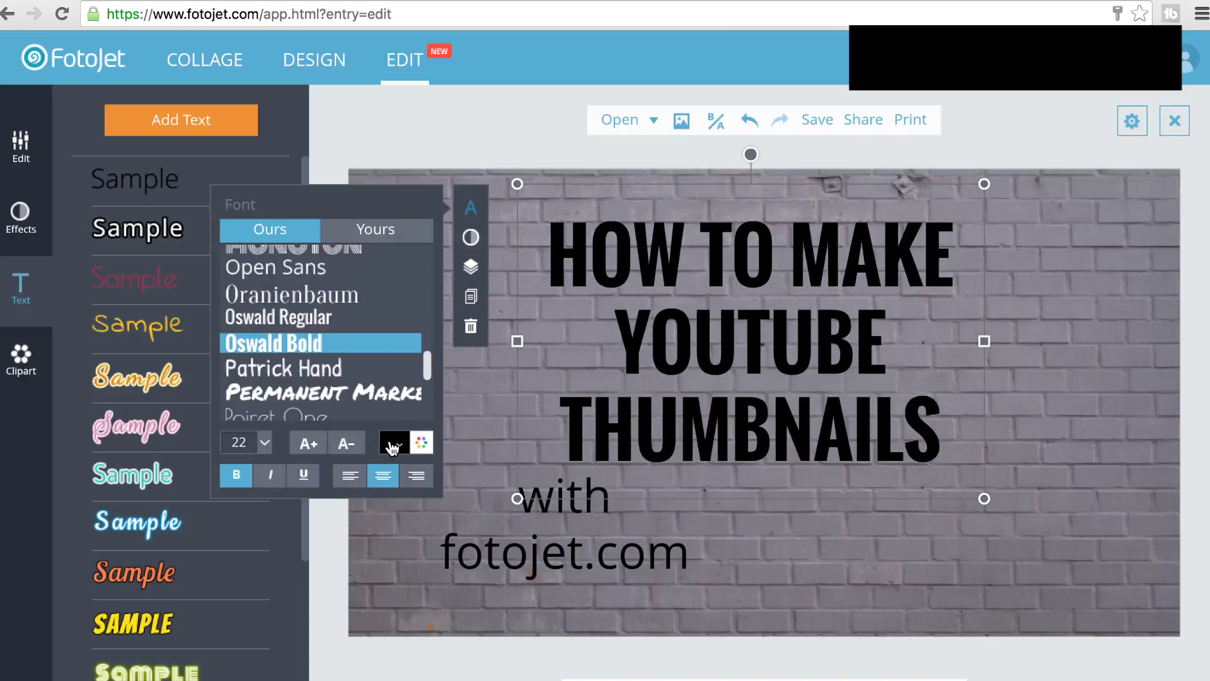
Step: Change the title text colour to white, after trying a purple in the colour picker
{"action": "left_click", "coordinate": [395, 441]}
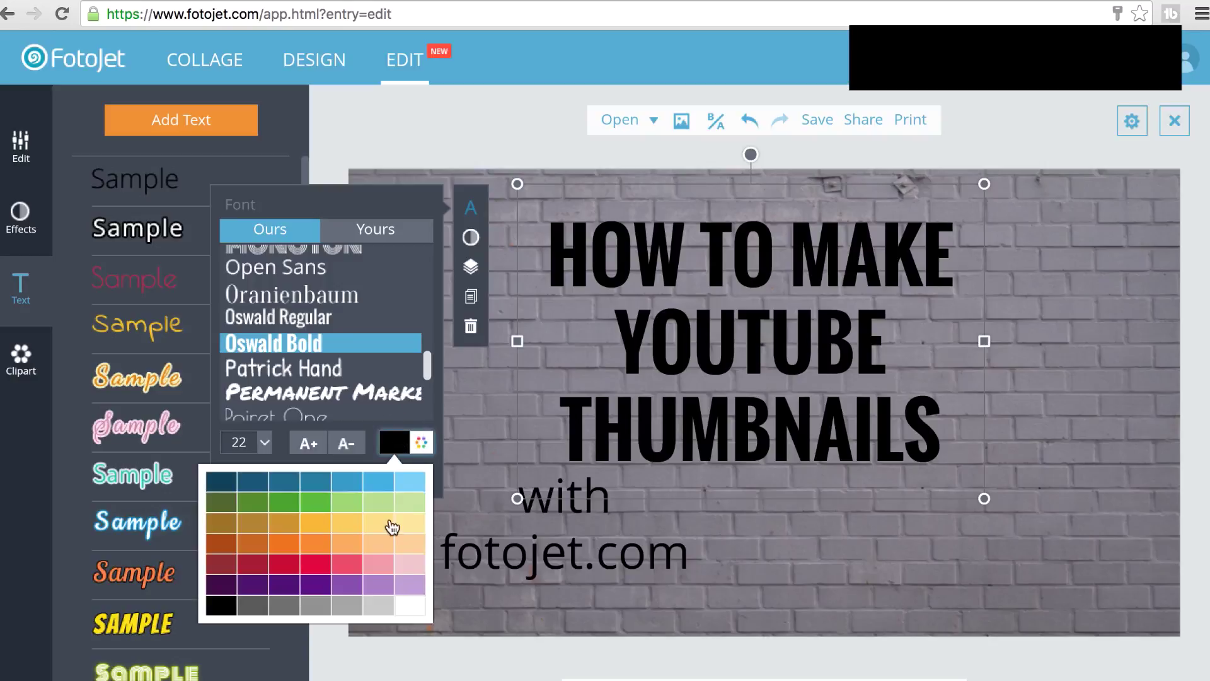
{"action": "left_click", "coordinate": [421, 444]}
{"action": "left_click_drag", "start_coordinate": [271, 569], "coordinate": [356, 550]}
{"action": "double_click", "coordinate": [271, 482]}
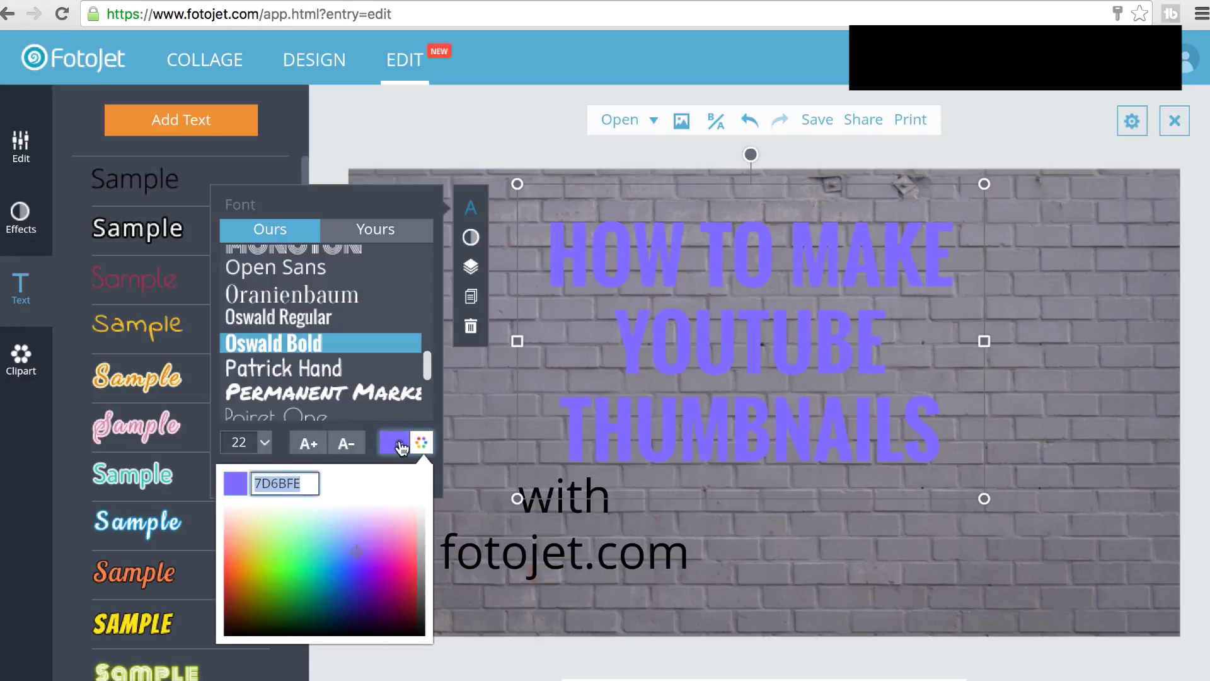
{"action": "left_click", "coordinate": [401, 448]}
{"action": "left_click", "coordinate": [407, 477]}
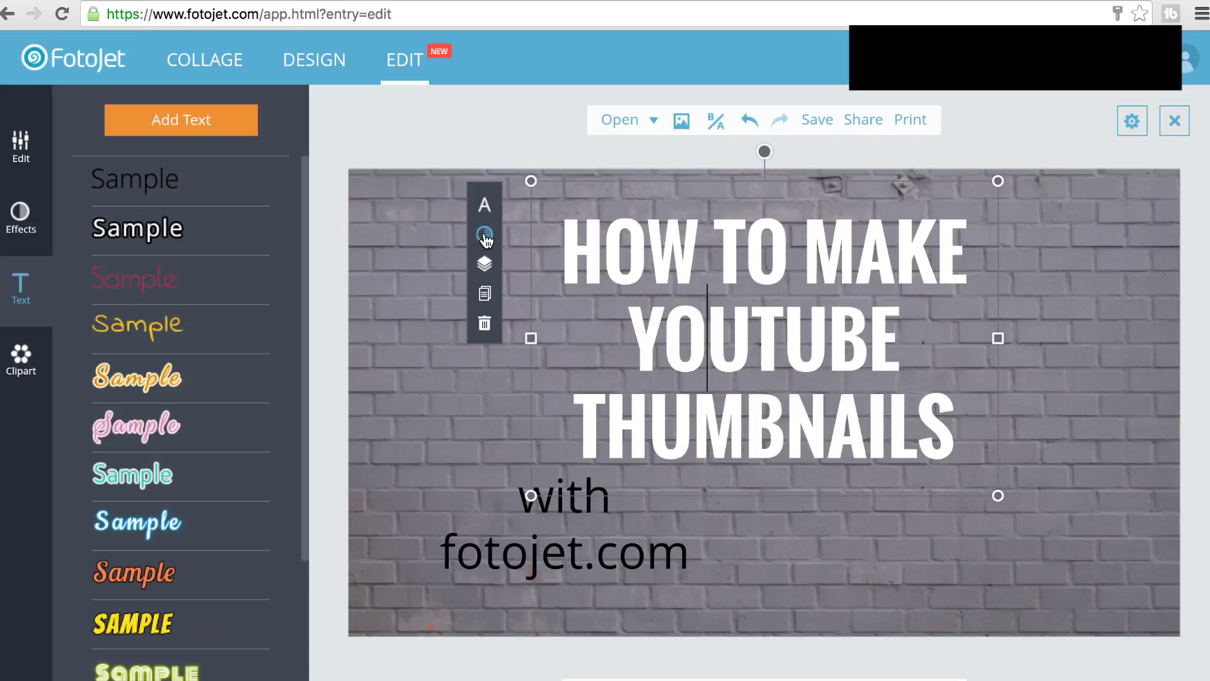
Step: Try different opacity levels for the title, leaving it fully opaque
{"action": "left_click", "coordinate": [485, 236]}
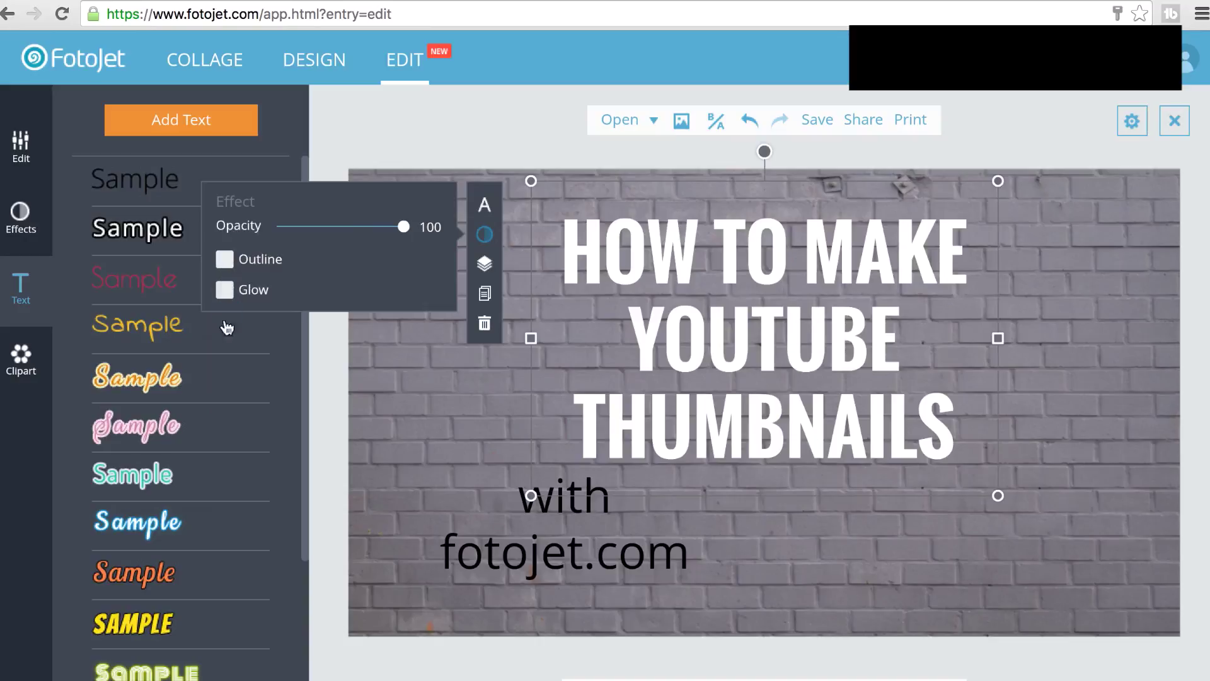
{"action": "left_click_drag", "start_coordinate": [403, 226], "coordinate": [396, 227]}
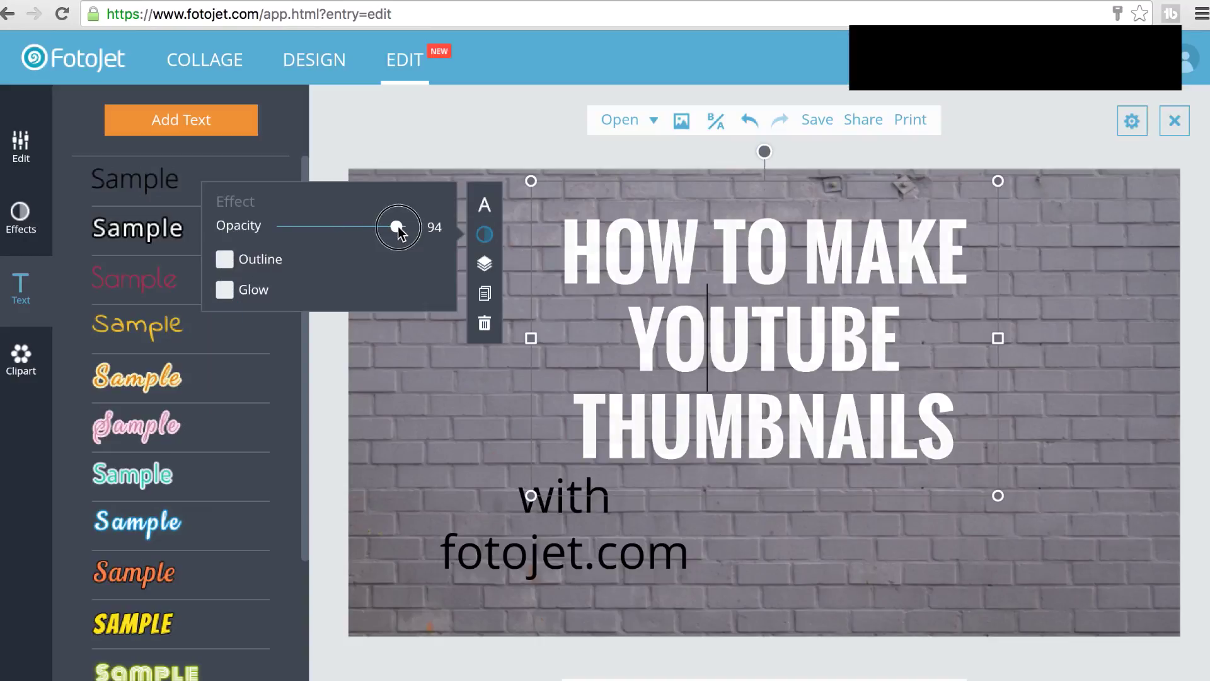
{"action": "left_click", "coordinate": [293, 233]}
{"action": "left_click_drag", "start_coordinate": [364, 230], "coordinate": [493, 236]}
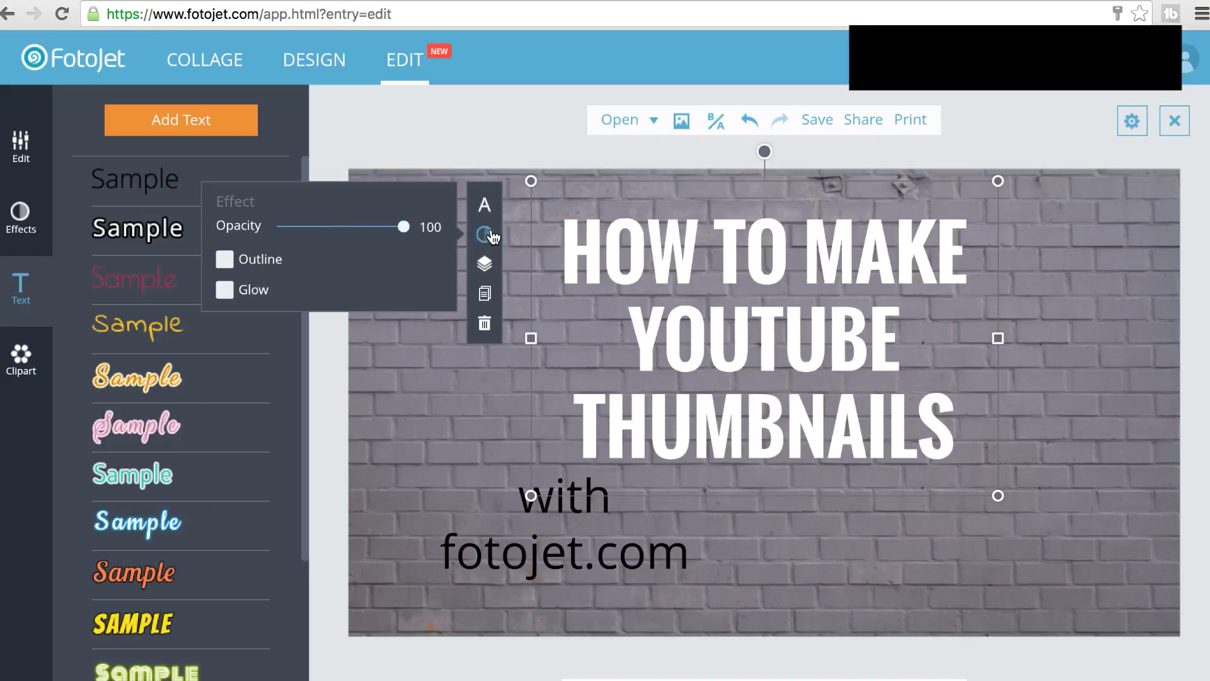
Step: Outline the title letters in blue and thicken the outline width
{"action": "left_click", "coordinate": [224, 259]}
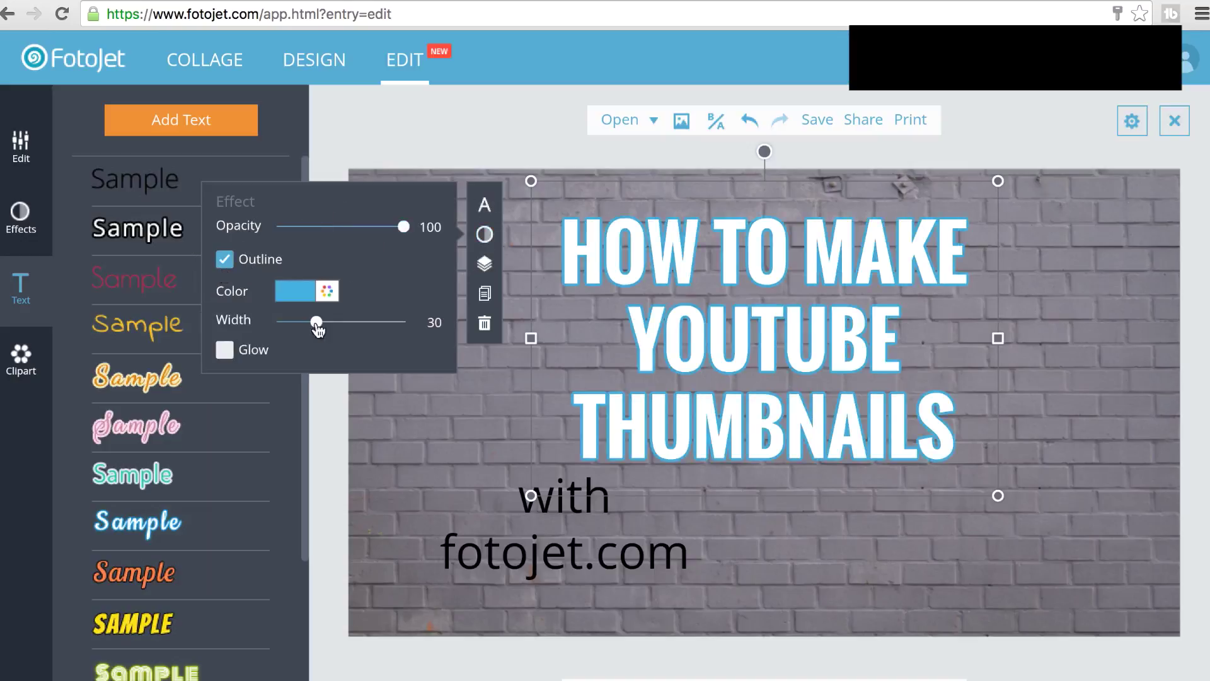
{"action": "left_click", "coordinate": [288, 295]}
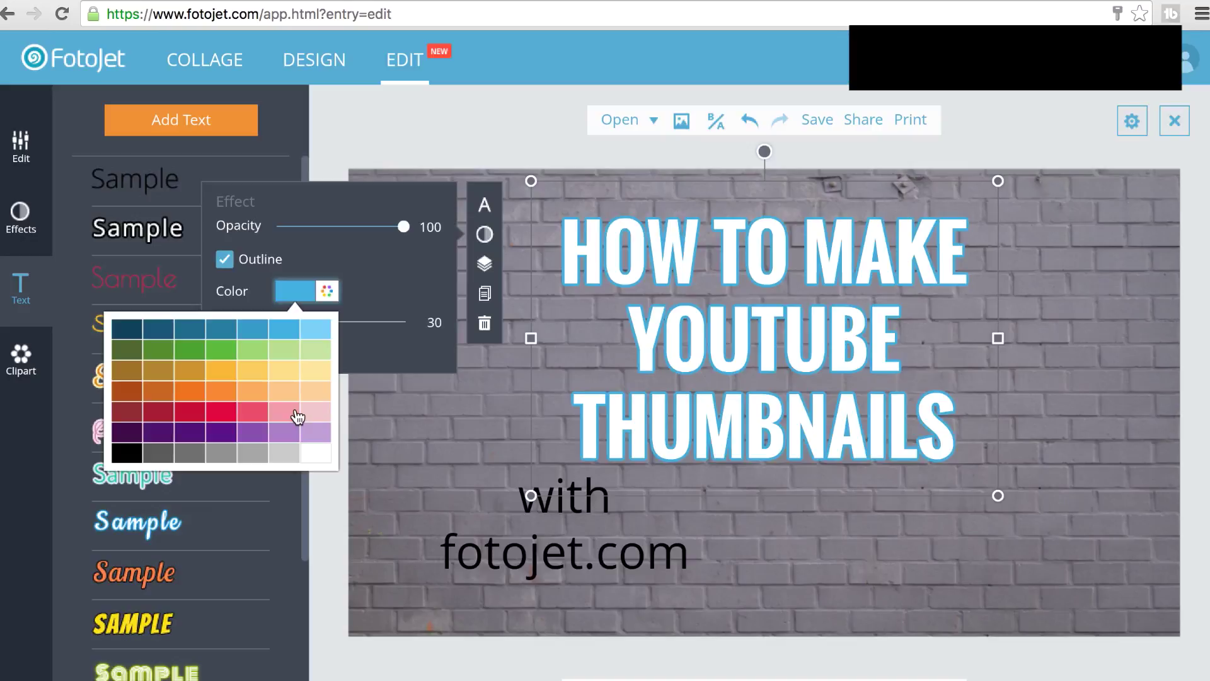
{"action": "left_click", "coordinate": [258, 417]}
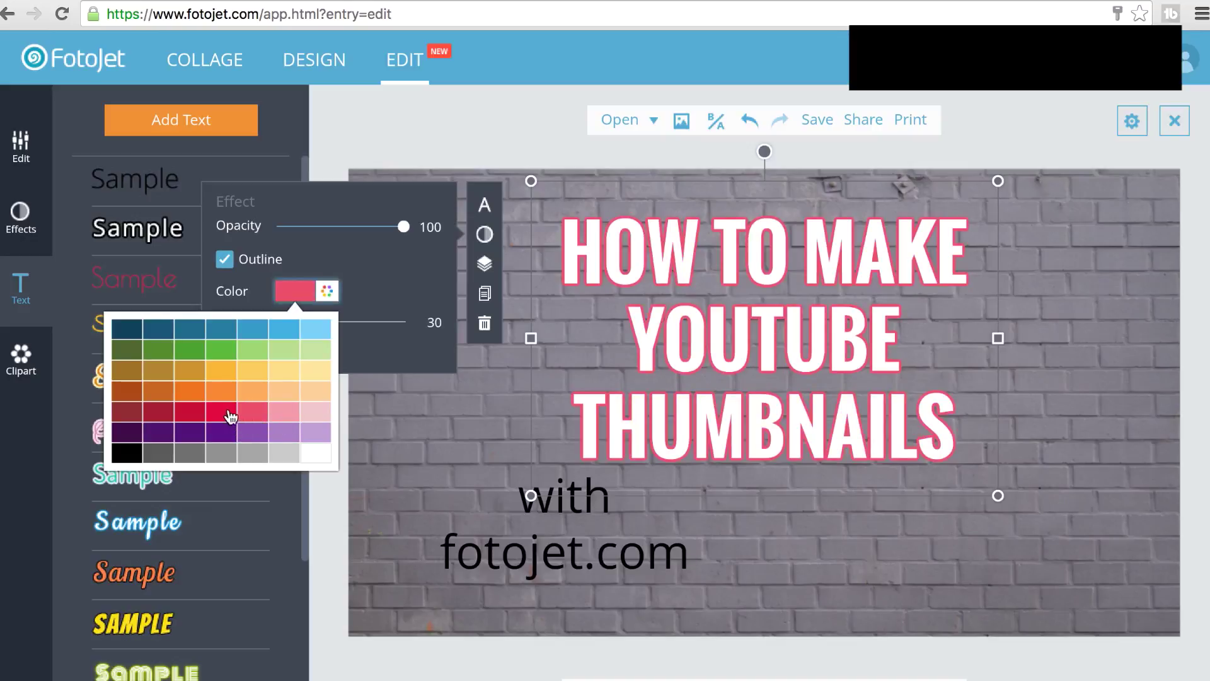
{"action": "left_click", "coordinate": [221, 358]}
{"action": "left_click", "coordinate": [204, 334]}
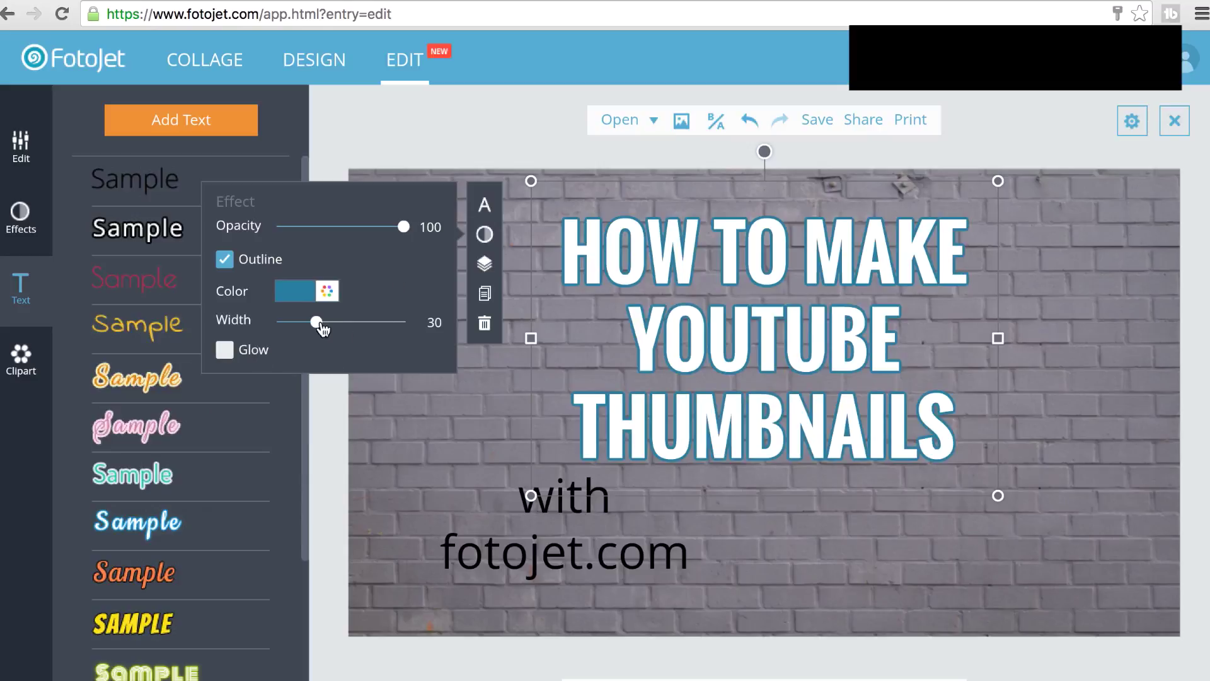
{"action": "left_click_drag", "start_coordinate": [322, 327], "coordinate": [346, 314]}
Step: Move the 'with fotojet.com' subtitle to the centre just below the title
{"action": "left_click", "coordinate": [351, 378]}
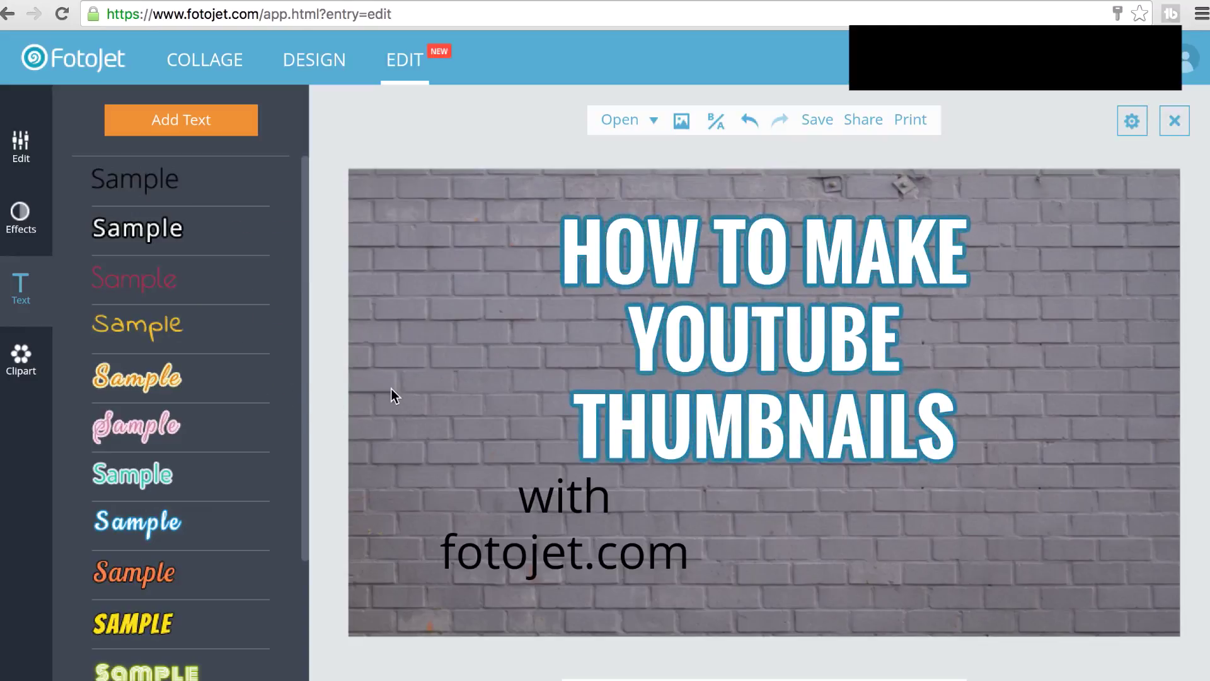
{"action": "left_click", "coordinate": [543, 519]}
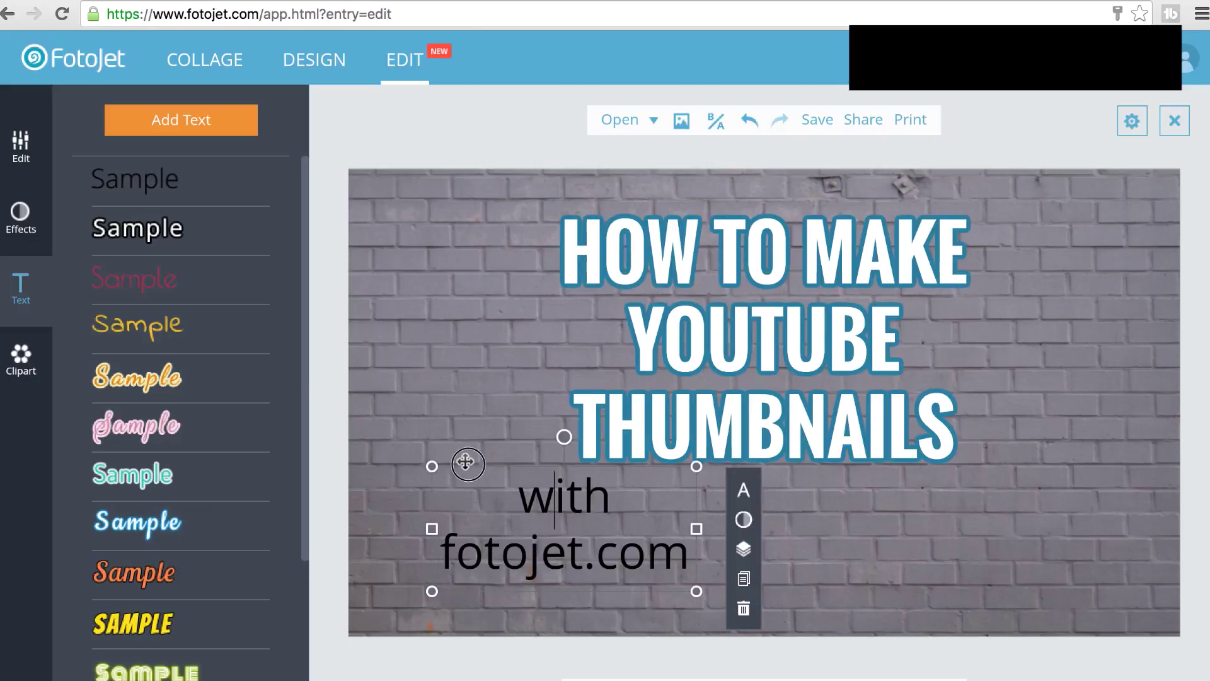
{"action": "left_click_drag", "start_coordinate": [464, 462], "coordinate": [649, 467]}
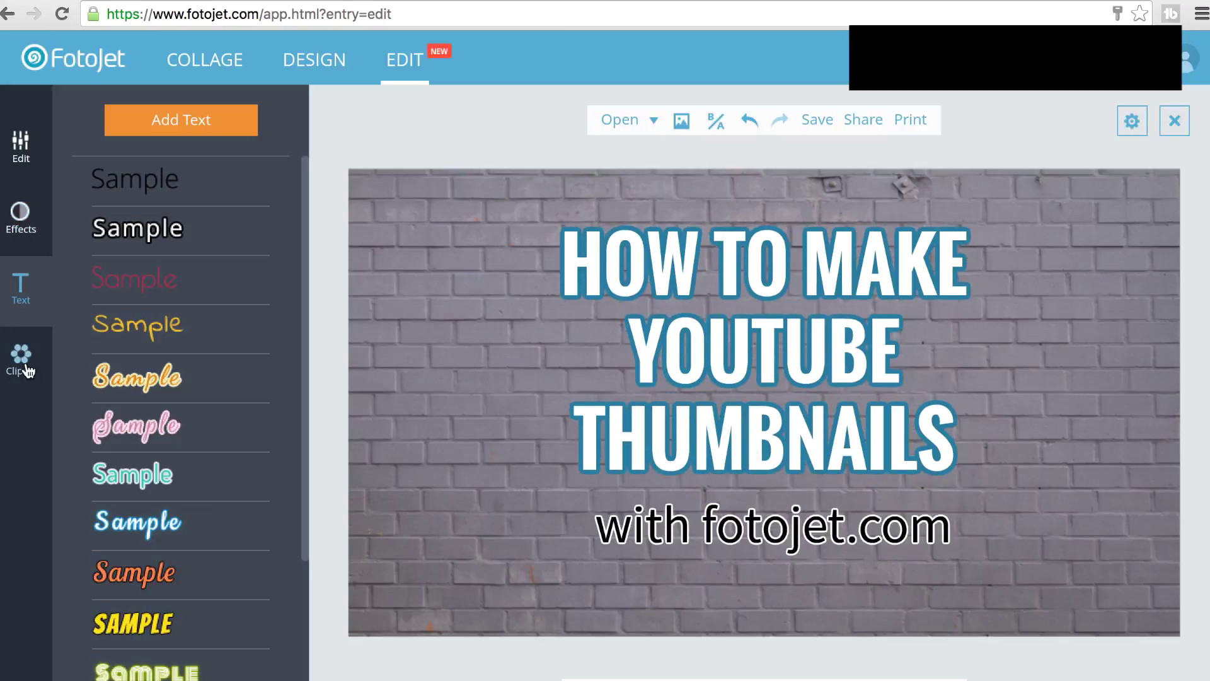
Step: Add a camera clipart sticker and enlarge it, discarding a trial red heart
{"action": "left_click", "coordinate": [24, 369]}
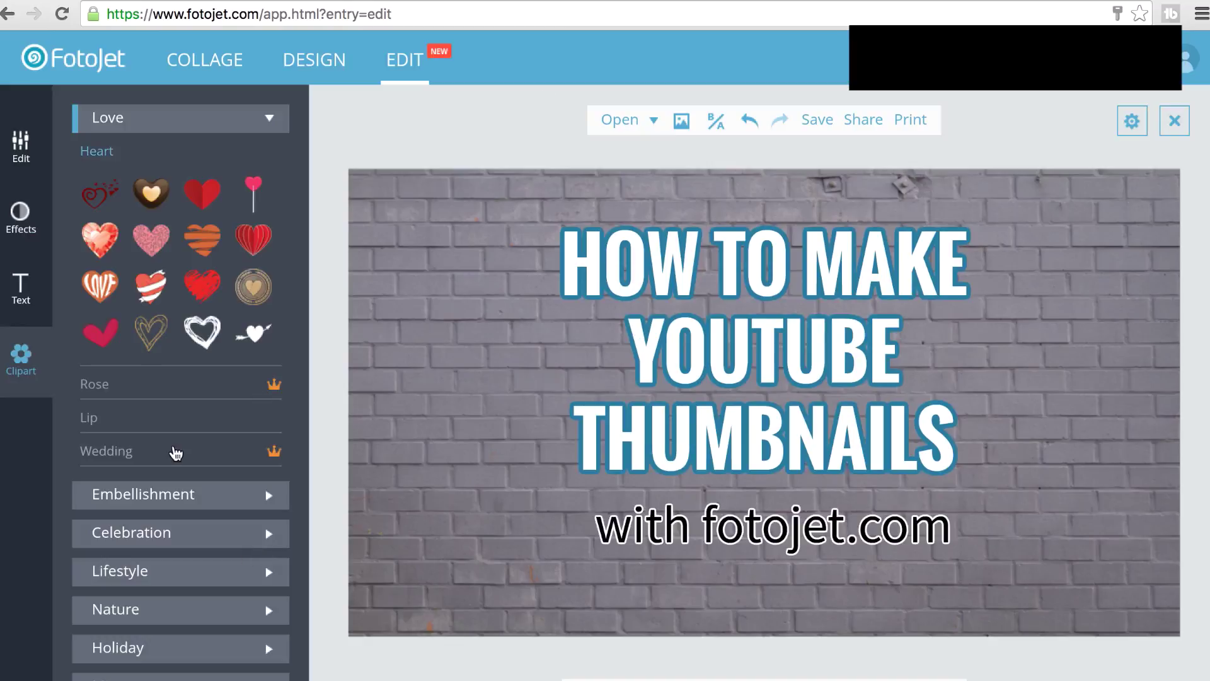
{"action": "left_click", "coordinate": [201, 194]}
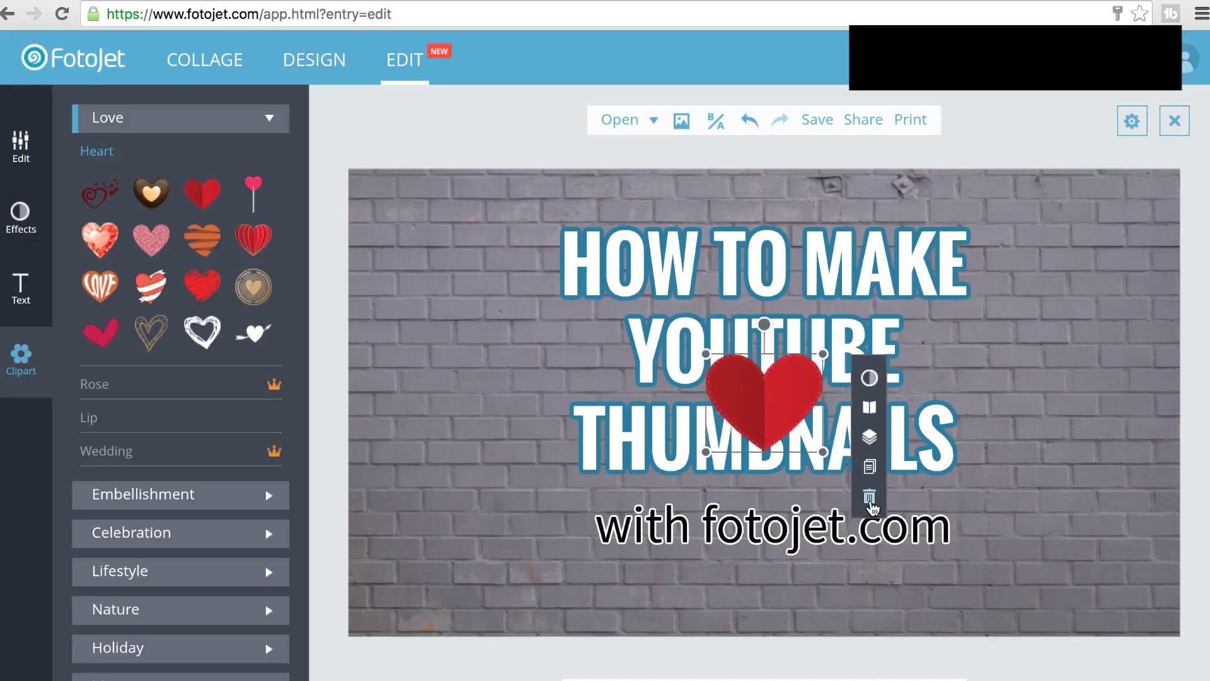
{"action": "left_click", "coordinate": [869, 497]}
{"action": "left_click", "coordinate": [257, 117]}
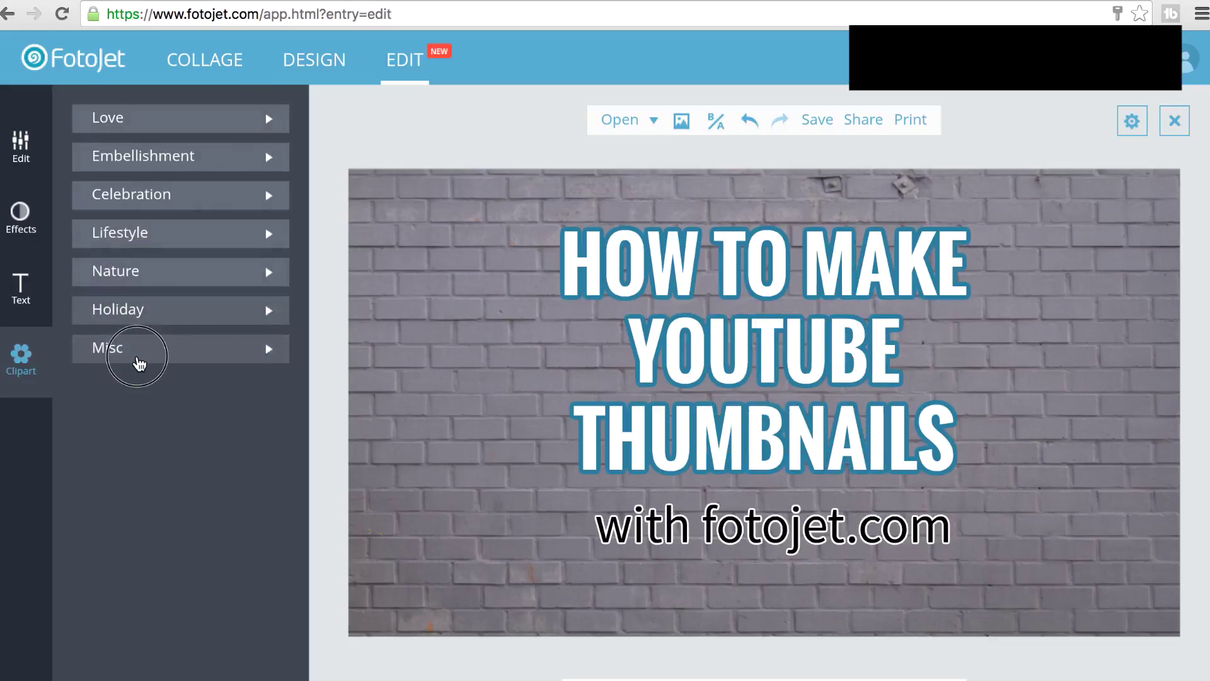
{"action": "left_click", "coordinate": [139, 363]}
{"action": "left_click", "coordinate": [139, 363]}
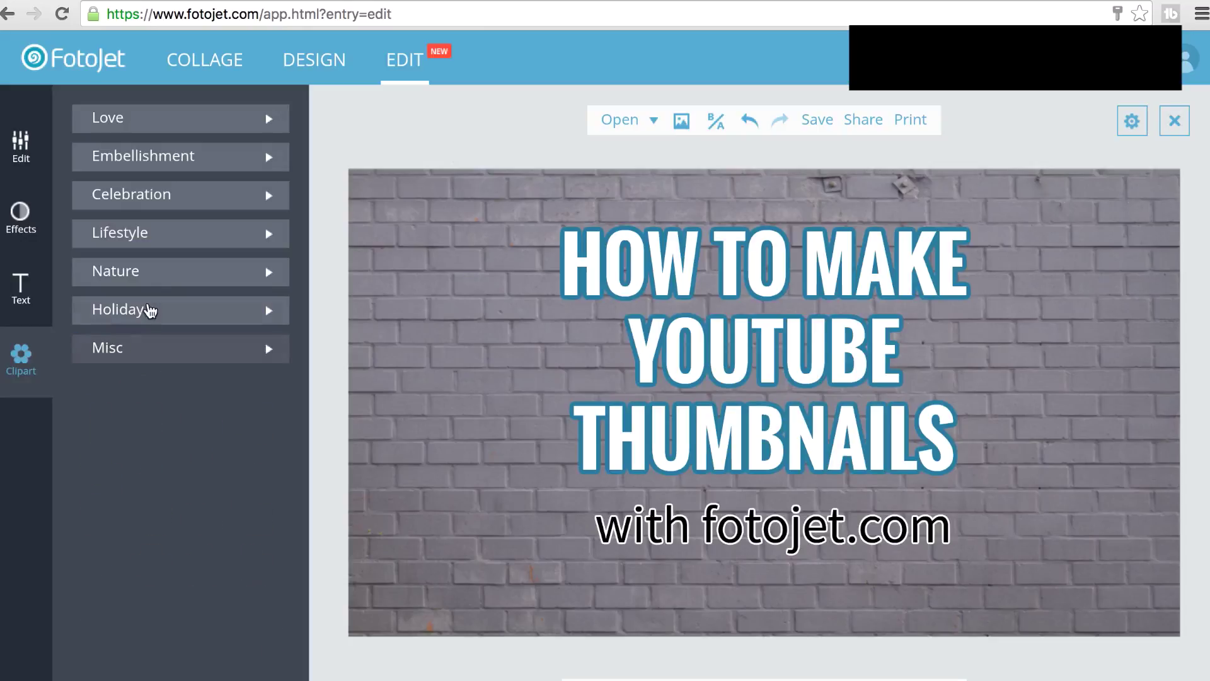
{"action": "left_click", "coordinate": [150, 311]}
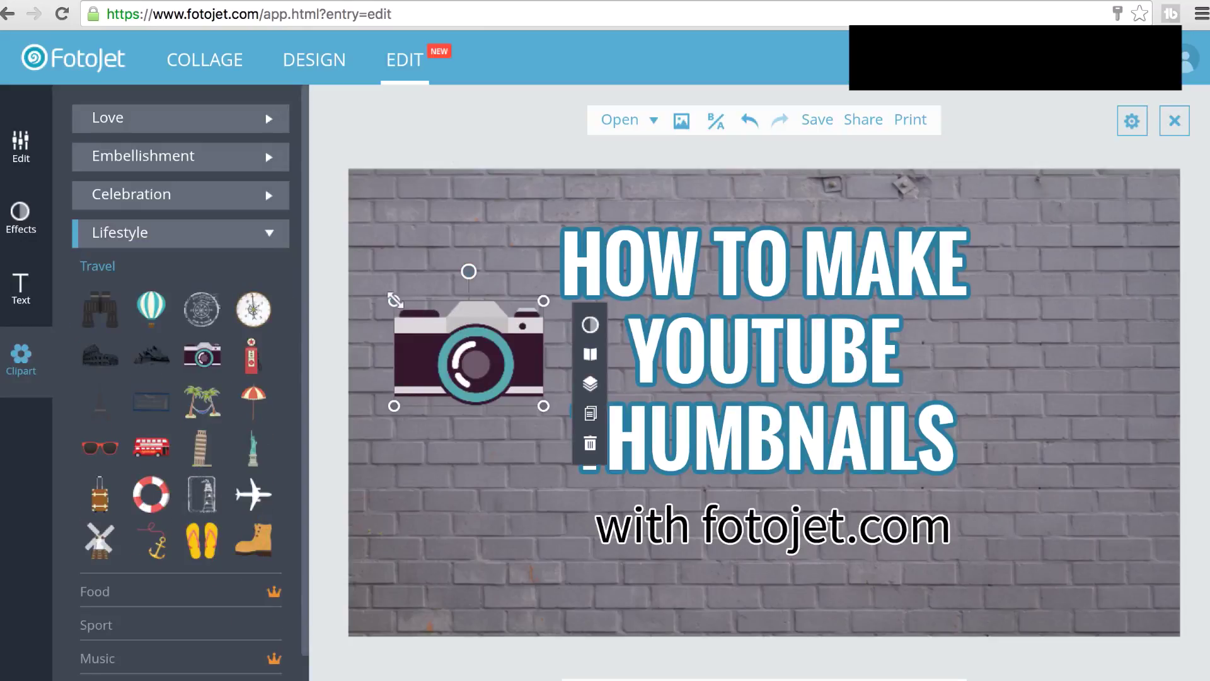
{"action": "left_click_drag", "start_coordinate": [395, 300], "coordinate": [440, 267]}
Step: Add more stickers from the Food clipart collection around the title
{"action": "left_click_drag", "start_coordinate": [459, 353], "coordinate": [451, 536]}
{"action": "scroll", "coordinate": [151, 606], "scroll_direction": "down", "scroll_amount": 1}
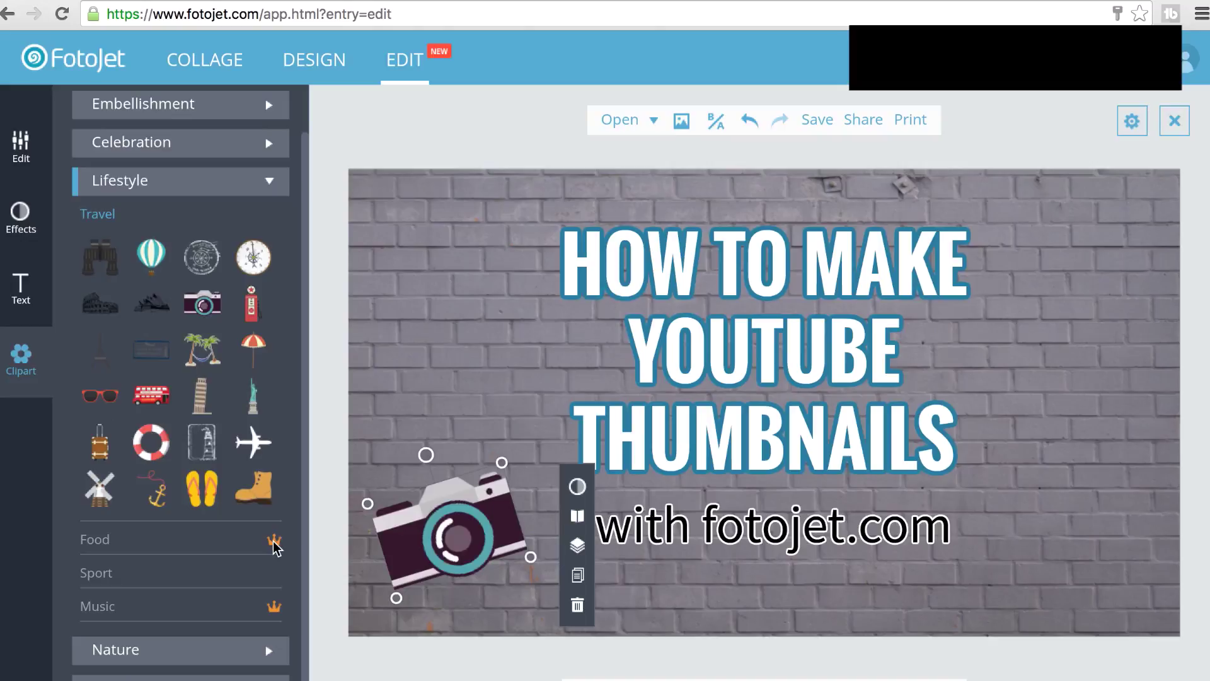
{"action": "left_click", "coordinate": [93, 541]}
{"action": "scroll", "coordinate": [252, 567], "scroll_direction": "down", "scroll_amount": 3}
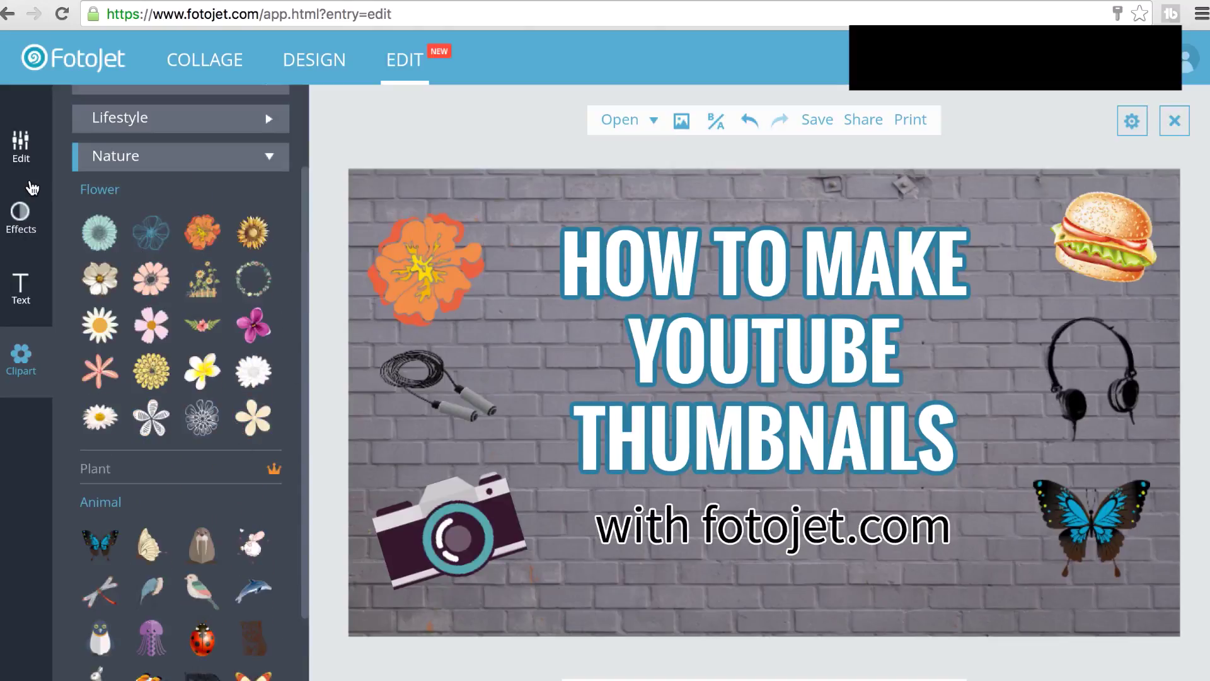
{"action": "left_click", "coordinate": [21, 214]}
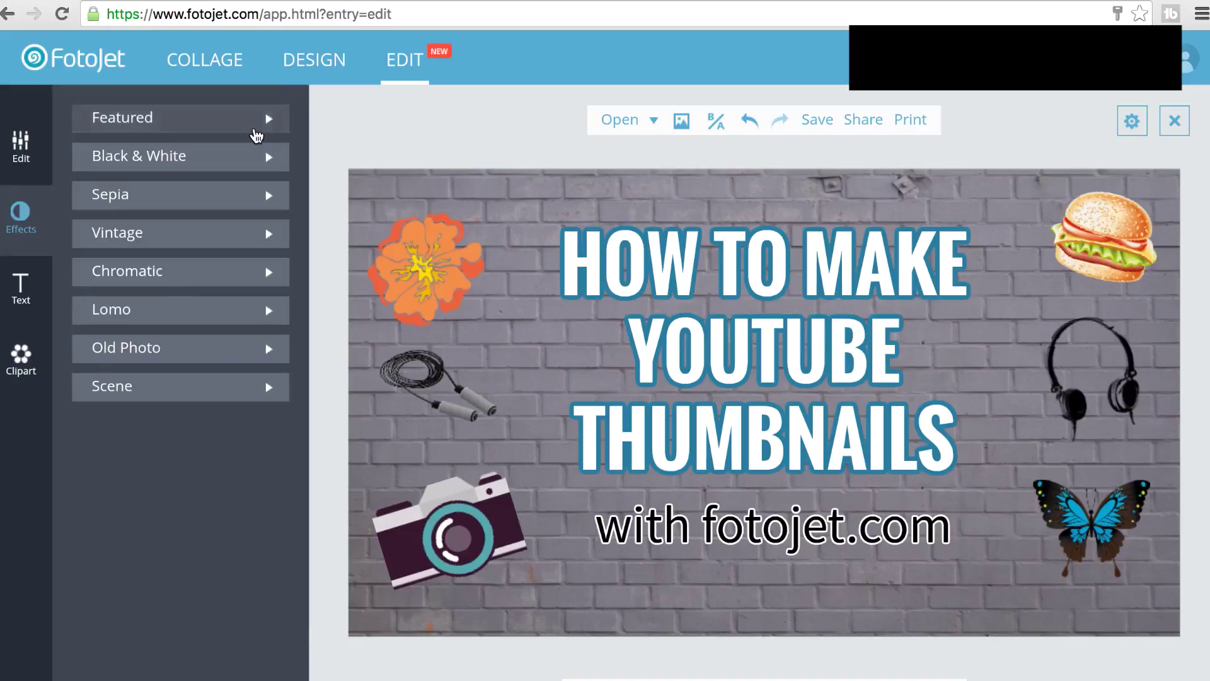
Step: Preview the Featured Portrait effect and weaken its intensity to 54
{"action": "left_click", "coordinate": [252, 123]}
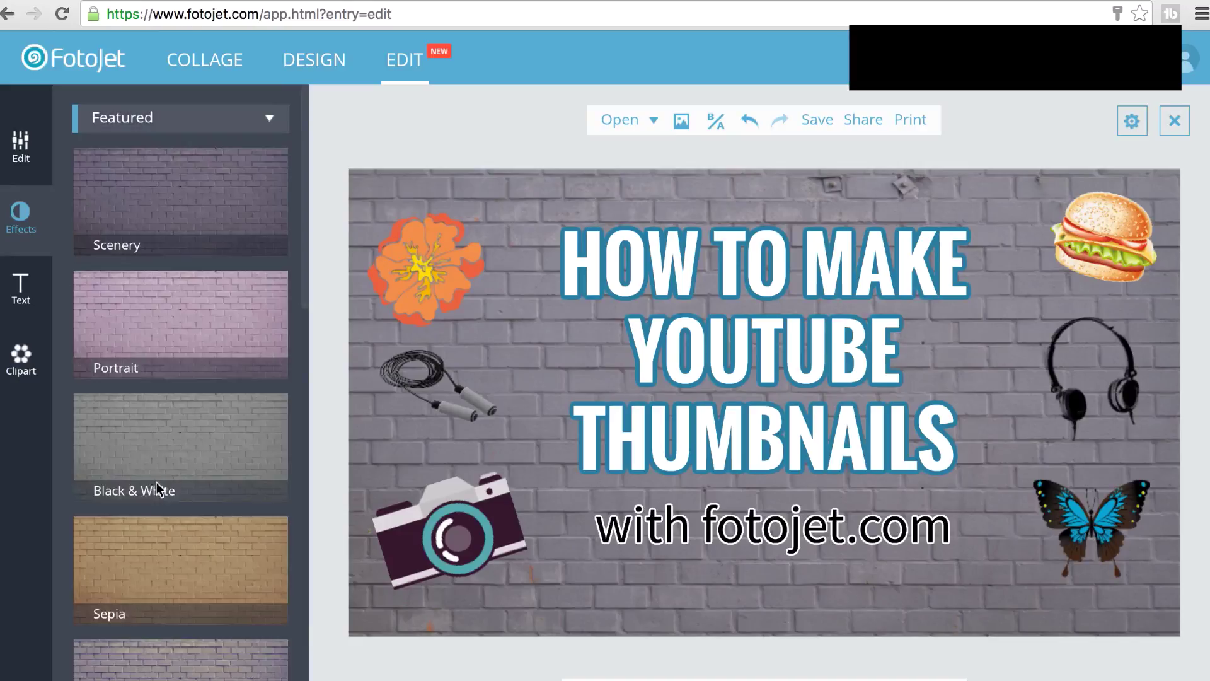
{"action": "left_click", "coordinate": [221, 325]}
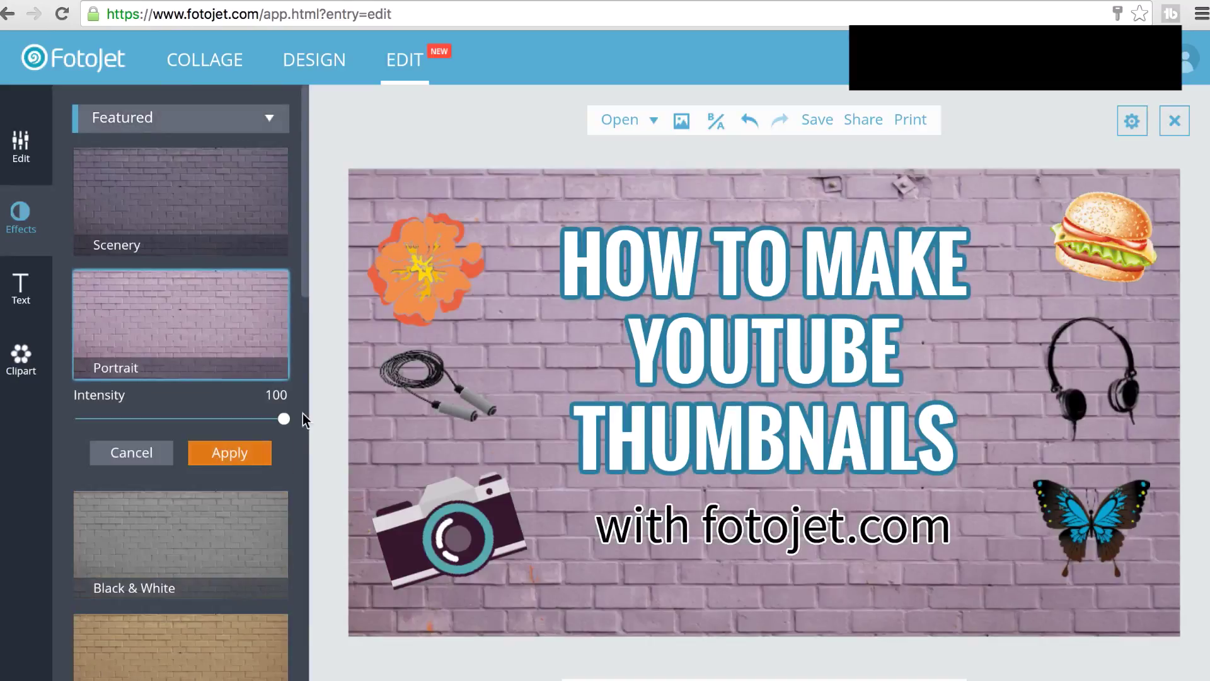
{"action": "left_click_drag", "start_coordinate": [284, 419], "coordinate": [350, 401]}
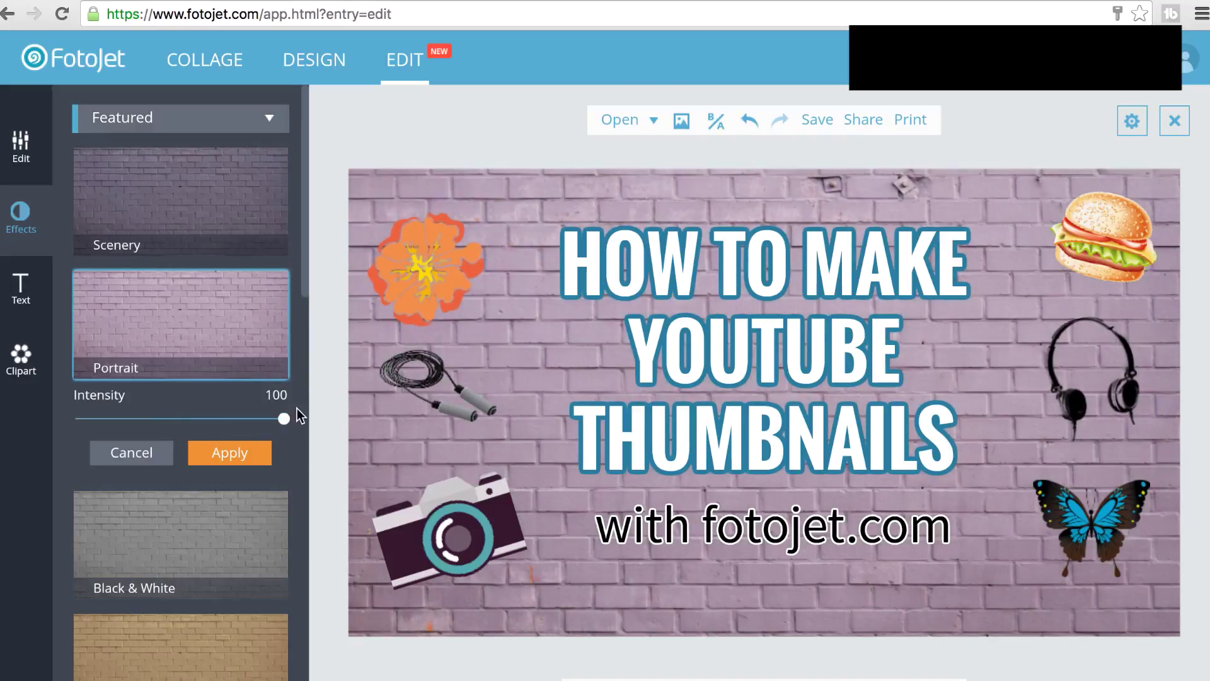
{"action": "left_click_drag", "start_coordinate": [283, 416], "coordinate": [327, 411]}
Step: Apply the Night scene effect to the brick wall after previewing Beach
{"action": "scroll", "coordinate": [201, 375], "scroll_direction": "down", "scroll_amount": 10}
{"action": "left_click", "coordinate": [200, 374]}
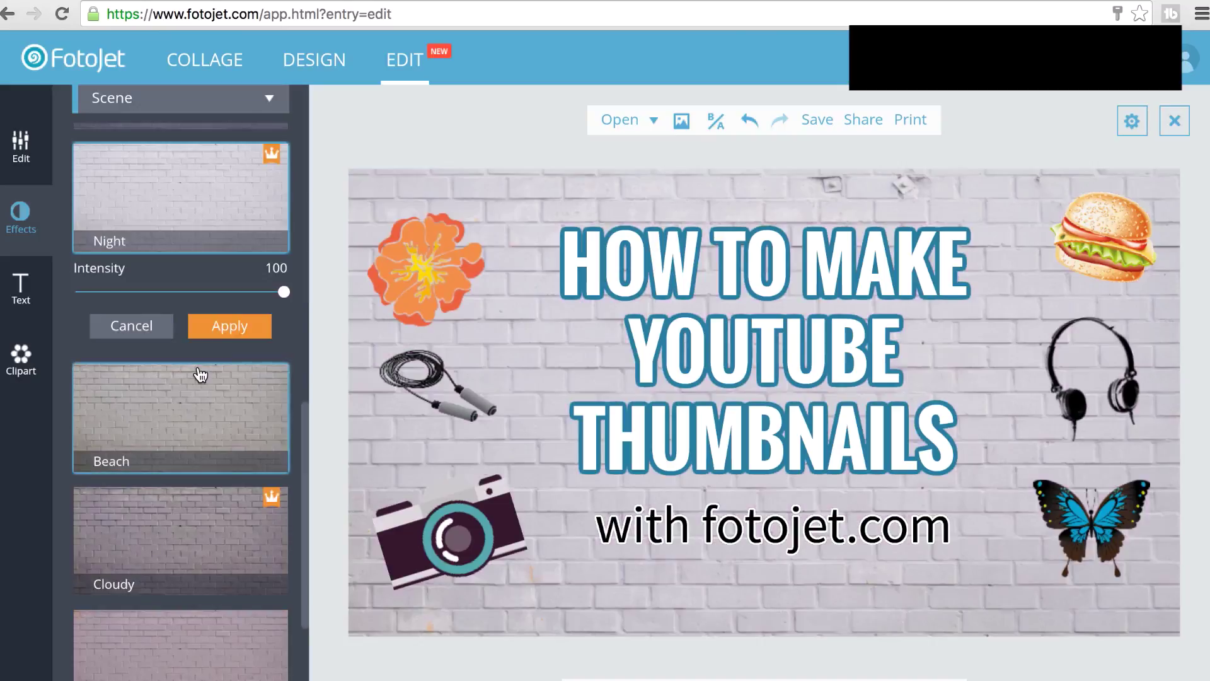
{"action": "scroll", "coordinate": [201, 375], "scroll_direction": "up", "scroll_amount": 2}
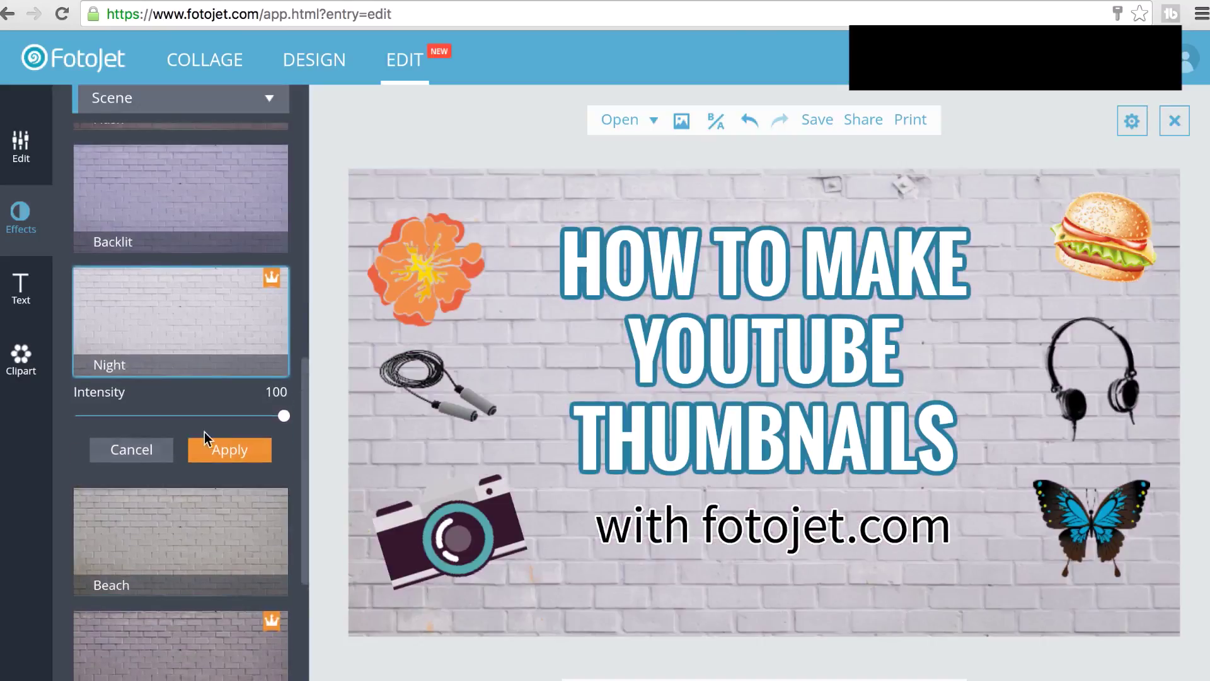
{"action": "left_click", "coordinate": [231, 451]}
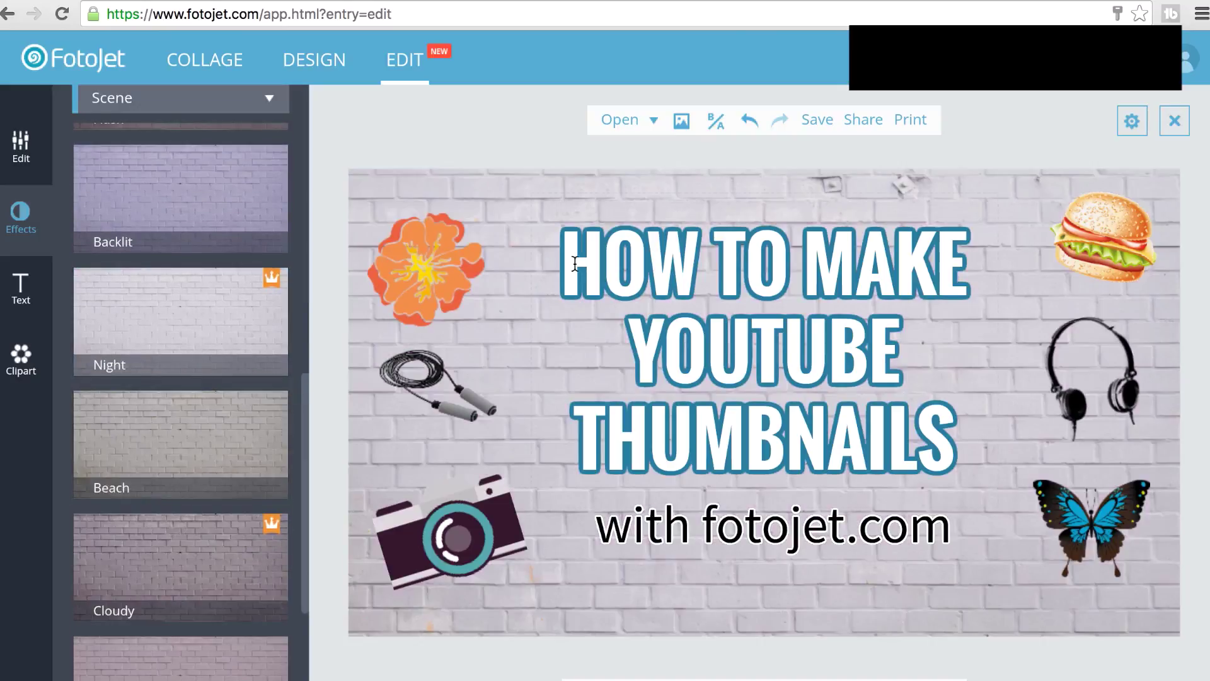
{"action": "left_click", "coordinate": [18, 150]}
Step: Raise Highlights to 100 and adjust Shadows so the bricks stay visible
{"action": "left_click_drag", "start_coordinate": [181, 476], "coordinate": [298, 492]}
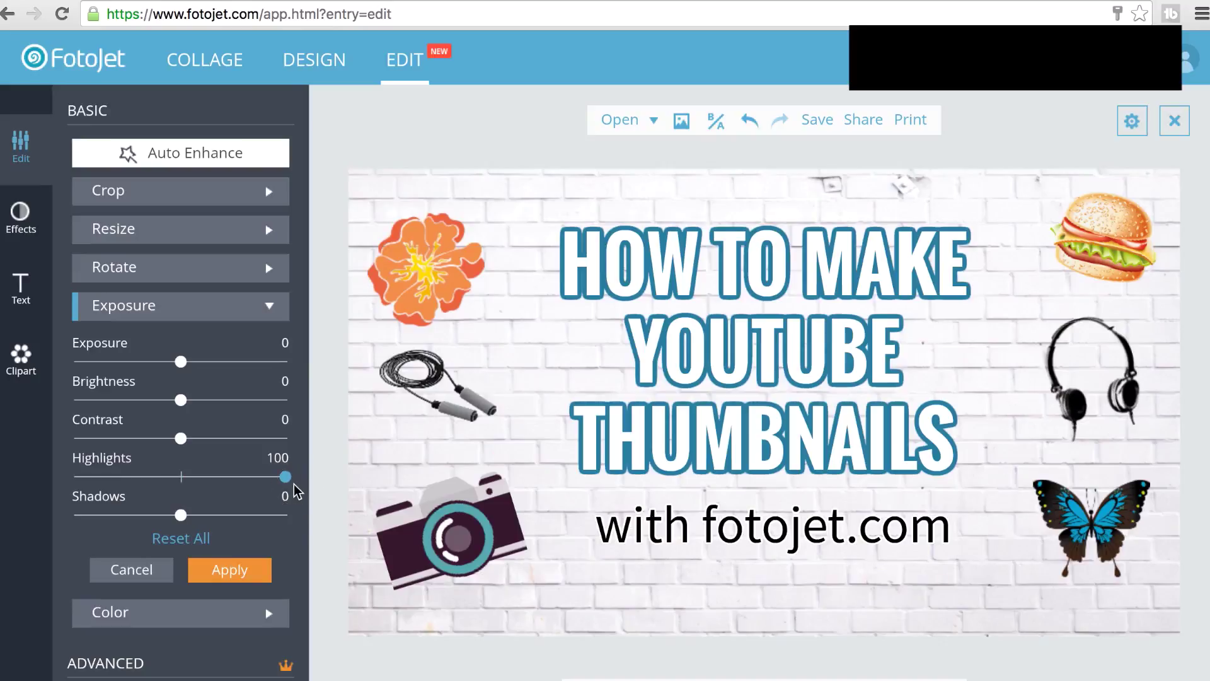
{"action": "left_click", "coordinate": [182, 515]}
{"action": "left_click_drag", "start_coordinate": [182, 515], "coordinate": [312, 511]}
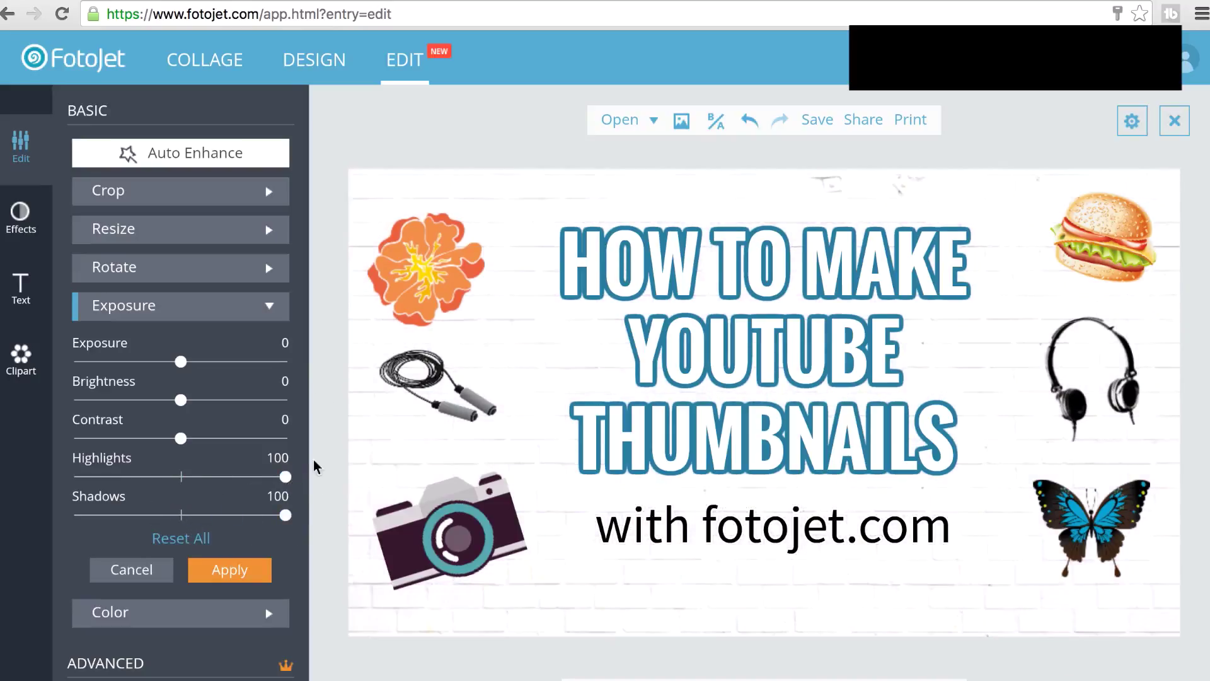
{"action": "left_click_drag", "start_coordinate": [285, 515], "coordinate": [208, 522]}
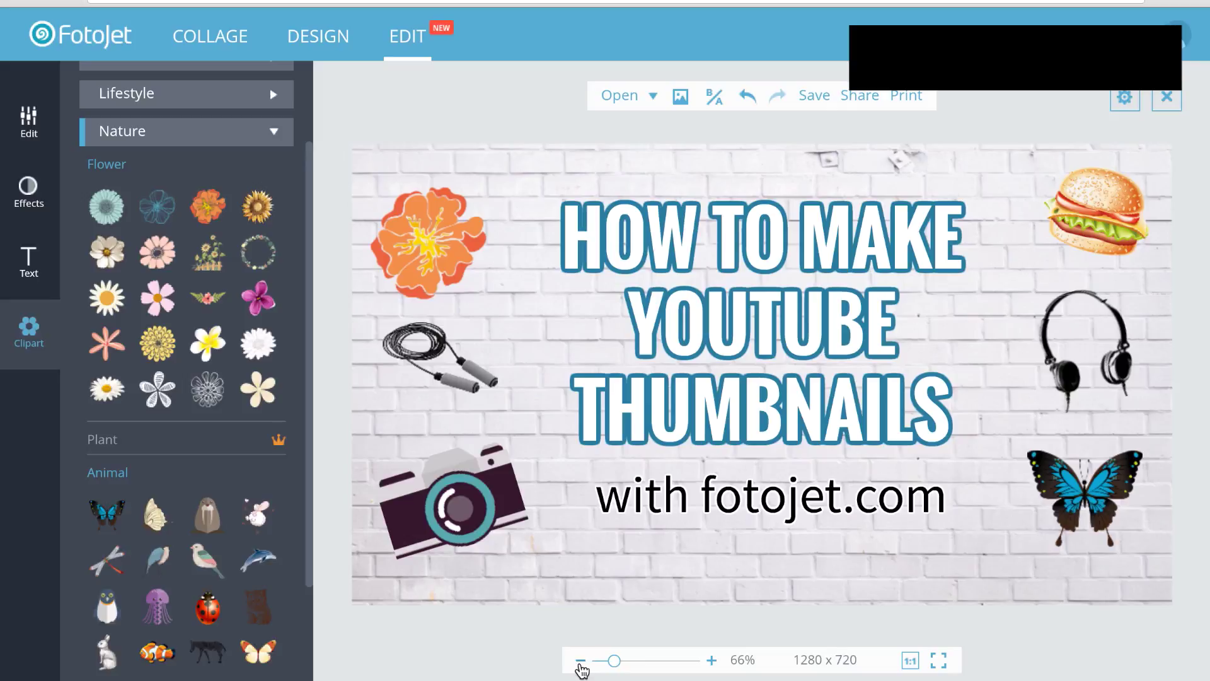
{"action": "left_click", "coordinate": [580, 662]}
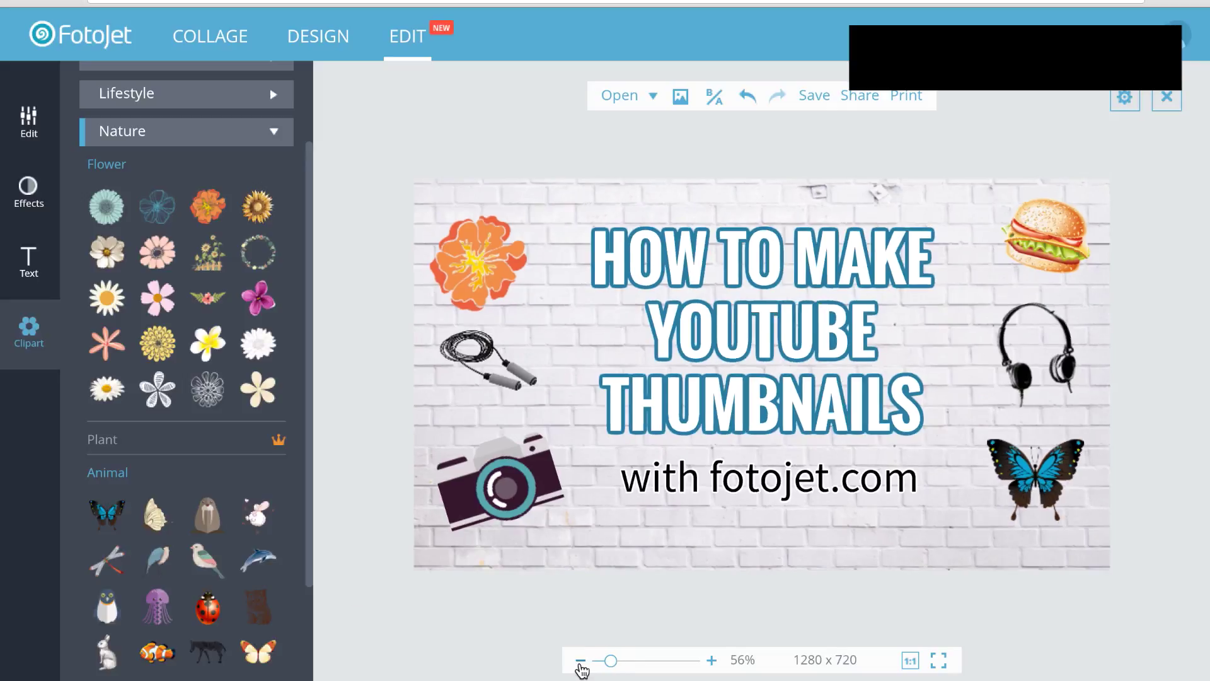
{"action": "left_click", "coordinate": [580, 662]}
{"action": "left_click", "coordinate": [580, 662]}
{"action": "left_click", "coordinate": [581, 662]}
{"action": "left_click", "coordinate": [580, 661]}
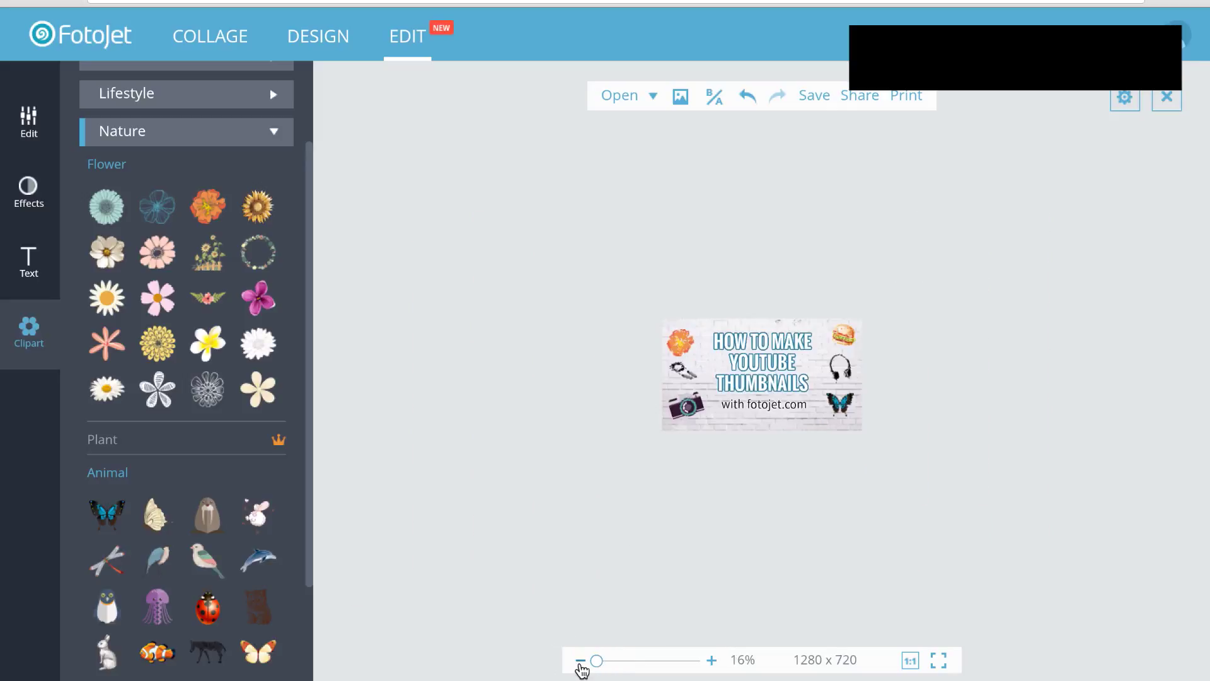
{"action": "left_click", "coordinate": [580, 661]}
{"action": "left_click", "coordinate": [580, 662]}
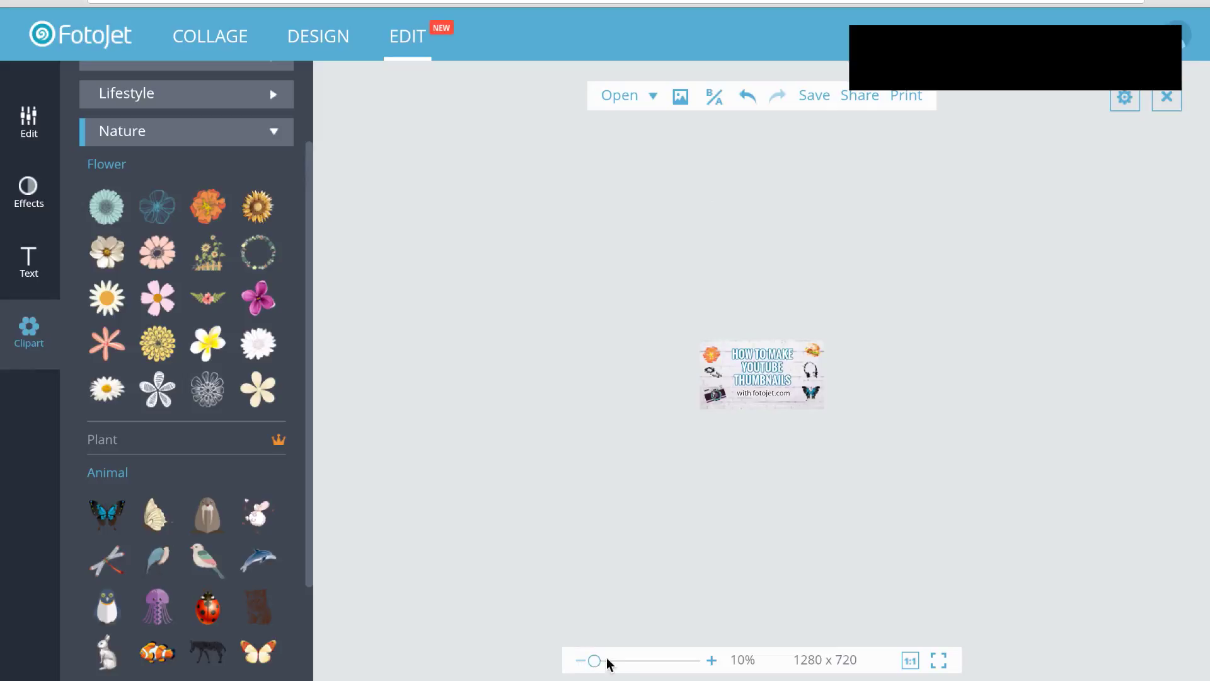
{"action": "left_click", "coordinate": [593, 660]}
{"action": "left_click", "coordinate": [713, 660]}
{"action": "left_click", "coordinate": [712, 660]}
{"action": "left_click", "coordinate": [713, 660]}
{"action": "left_click", "coordinate": [713, 660]}
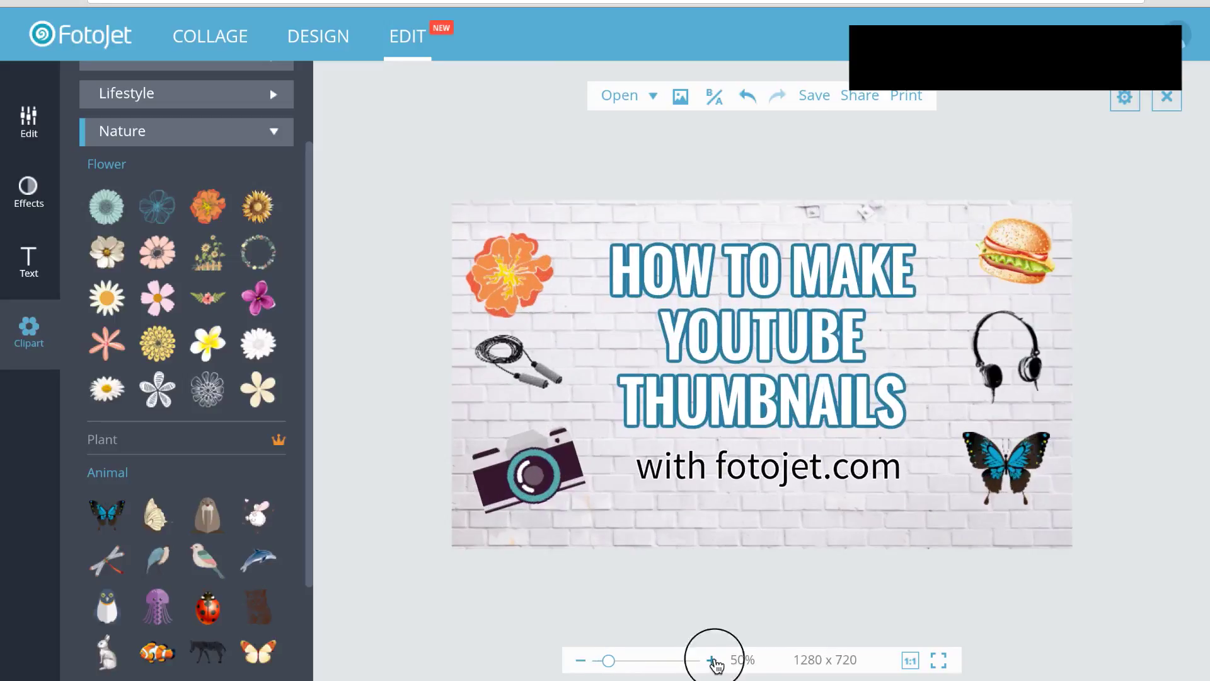
{"action": "left_click", "coordinate": [712, 660]}
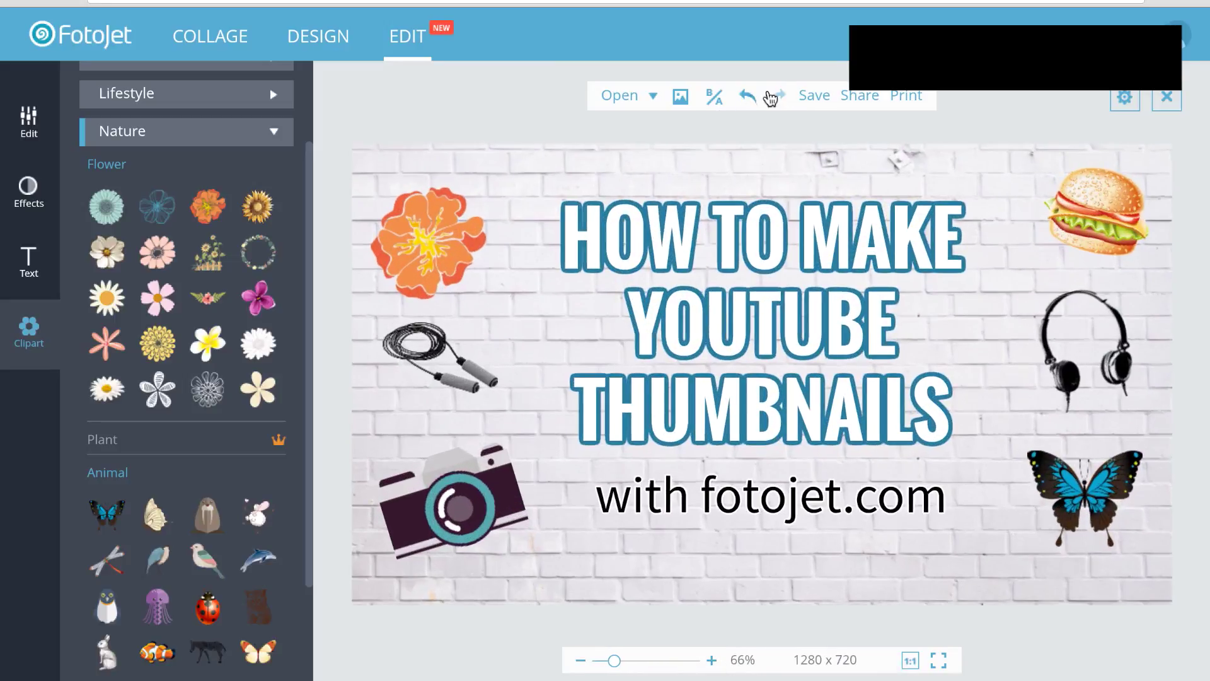
Step: Save the thumbnail to the computer as a High-quality PNG named thumbnail-fotojet
{"action": "left_click", "coordinate": [815, 96]}
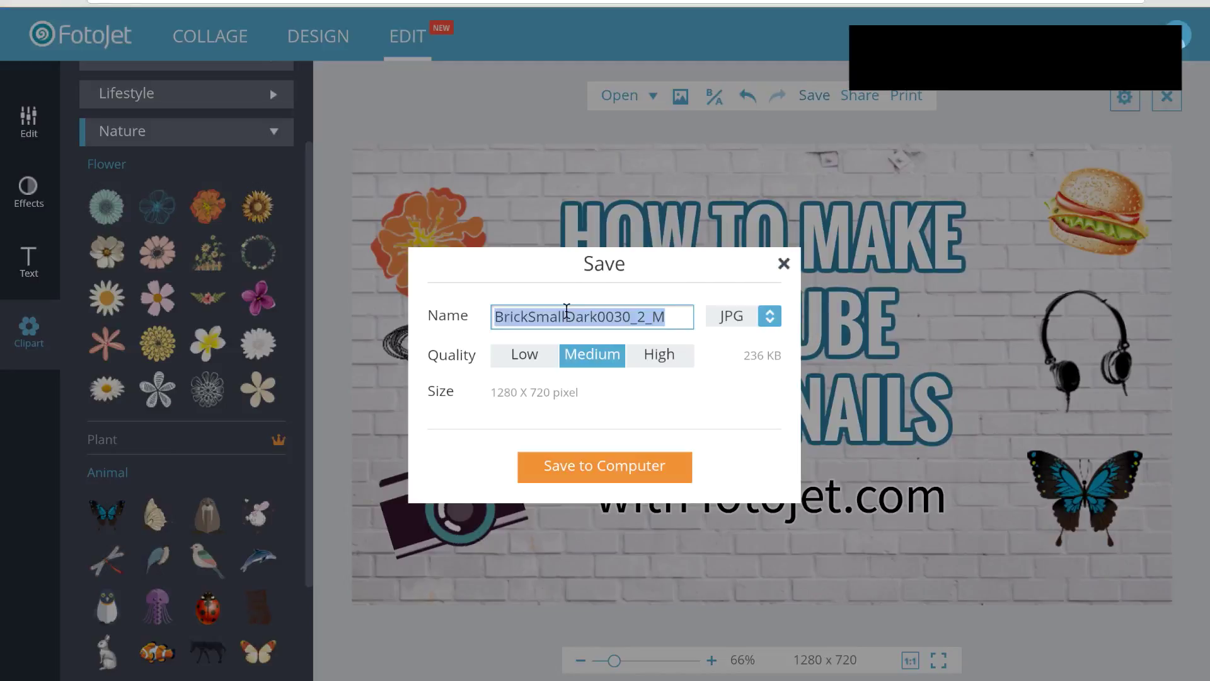
{"action": "type", "text": "thumbnail-fotojet"}
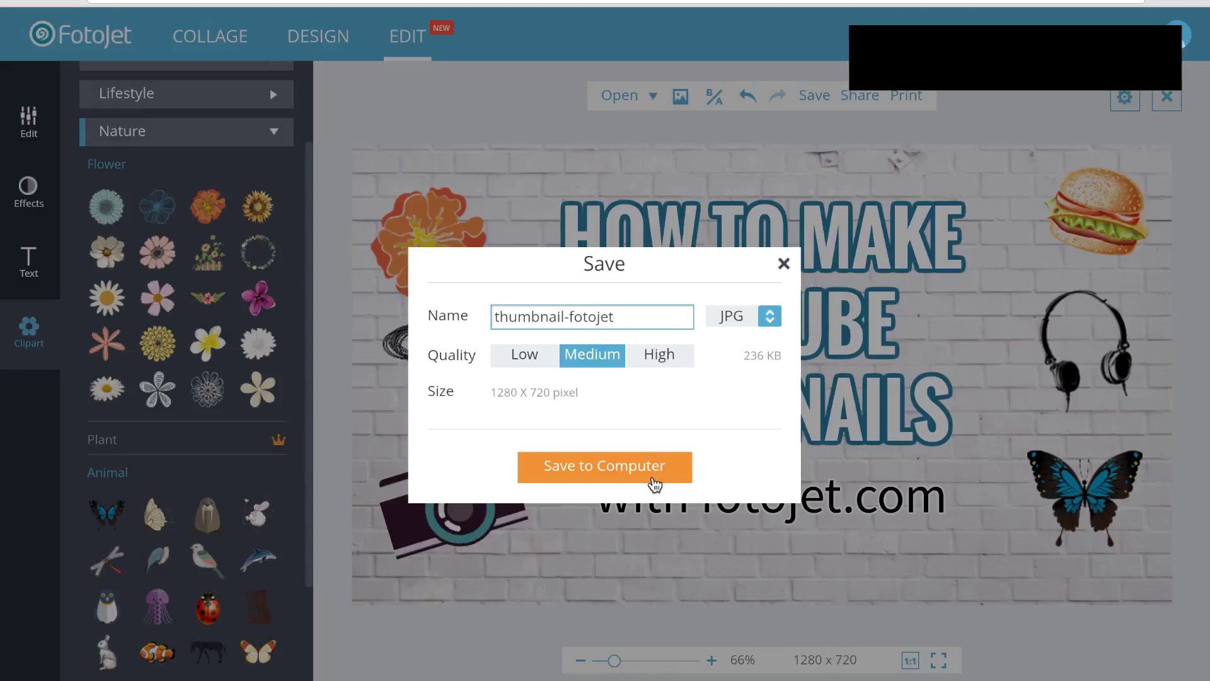
{"action": "left_click", "coordinate": [648, 360]}
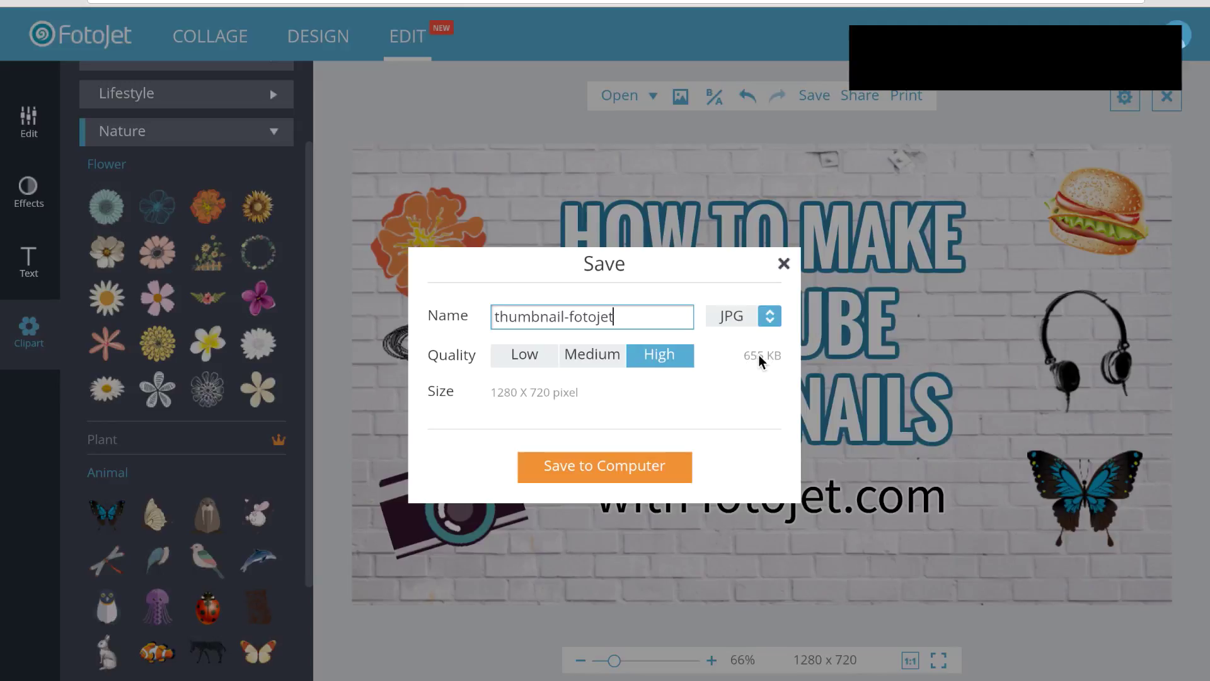
{"action": "left_click", "coordinate": [599, 358]}
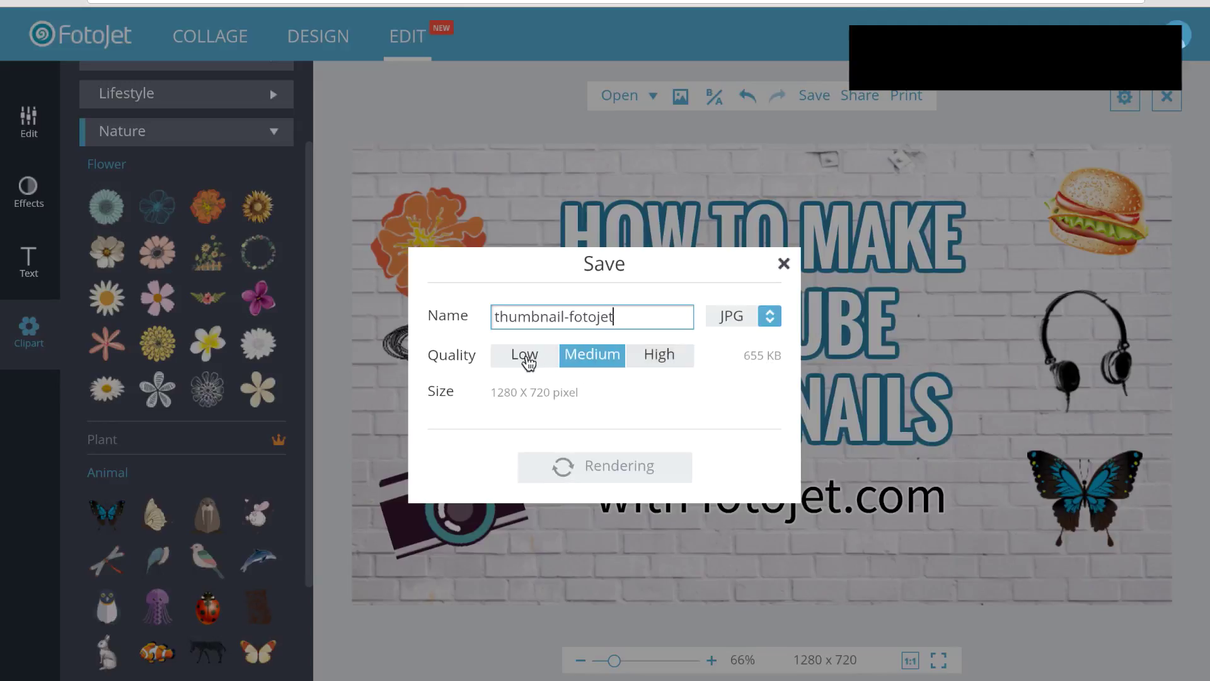
{"action": "left_click", "coordinate": [522, 358]}
{"action": "left_click", "coordinate": [576, 359]}
{"action": "left_click", "coordinate": [673, 358]}
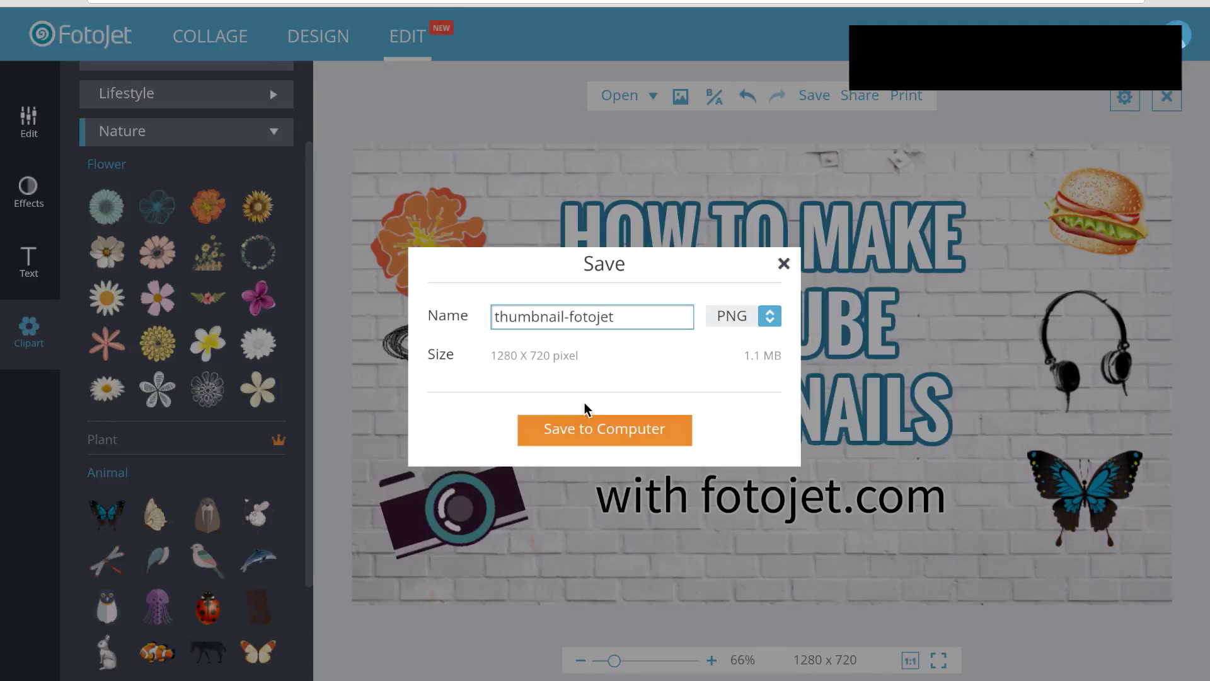
{"action": "left_click", "coordinate": [562, 441]}
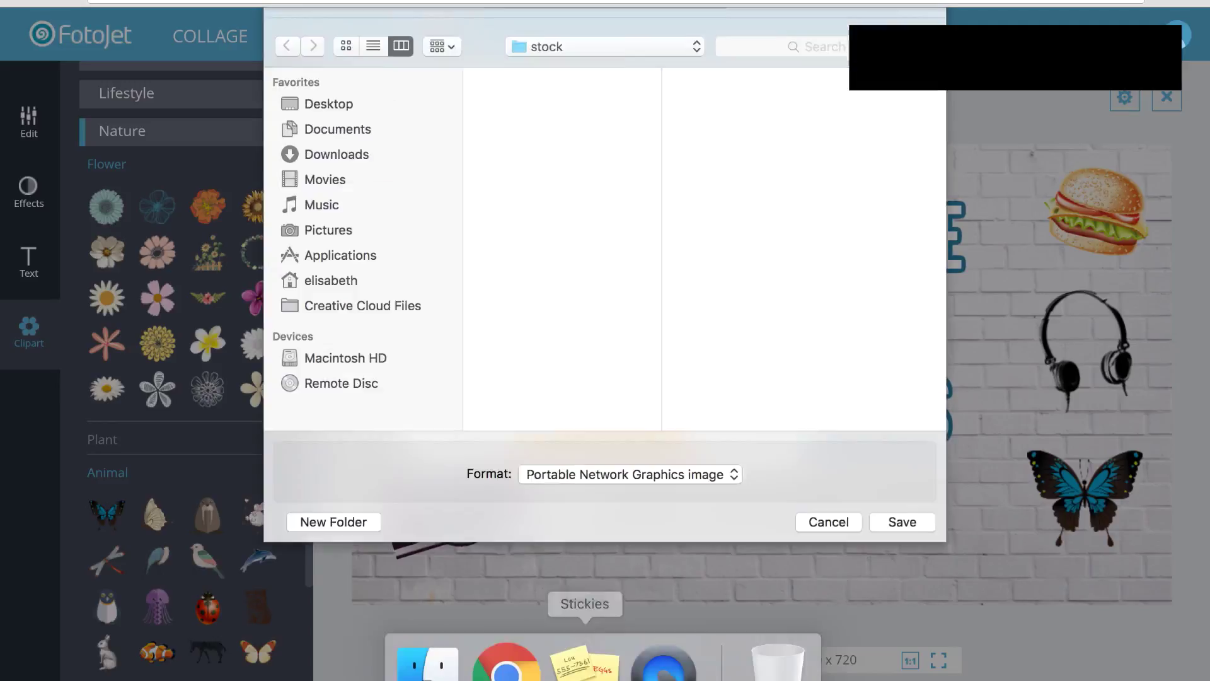
{"action": "key", "text": "Return"}
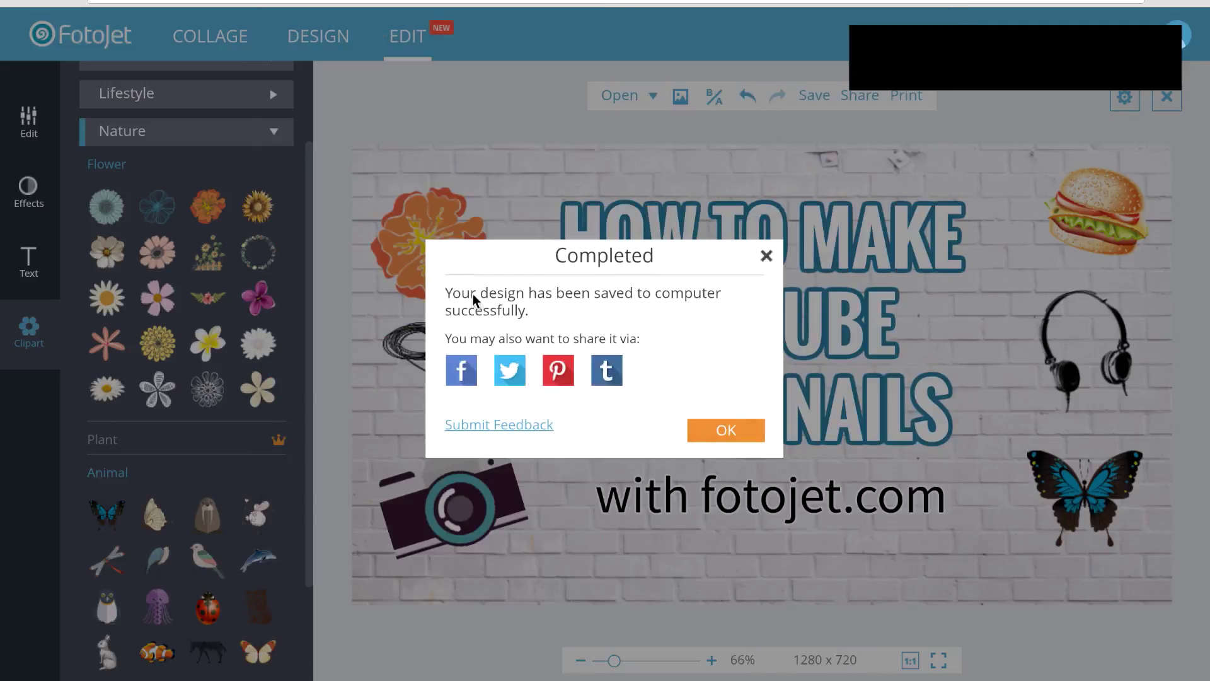